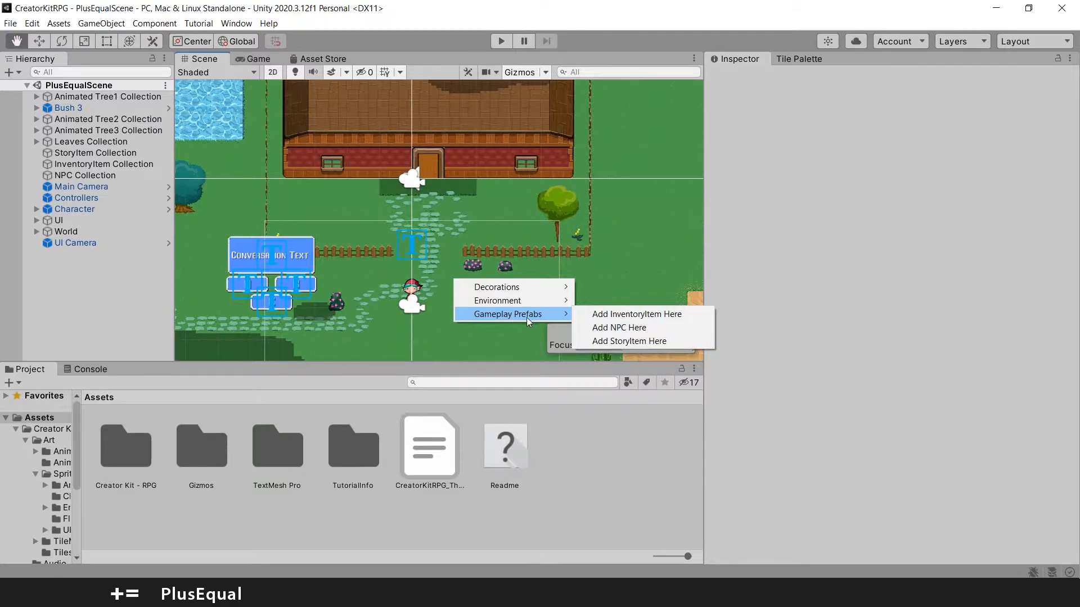
- Add an NPC to the scene and move it between the pond and the blue tree, to about X -8.46, Y 0.12
click(610, 329)
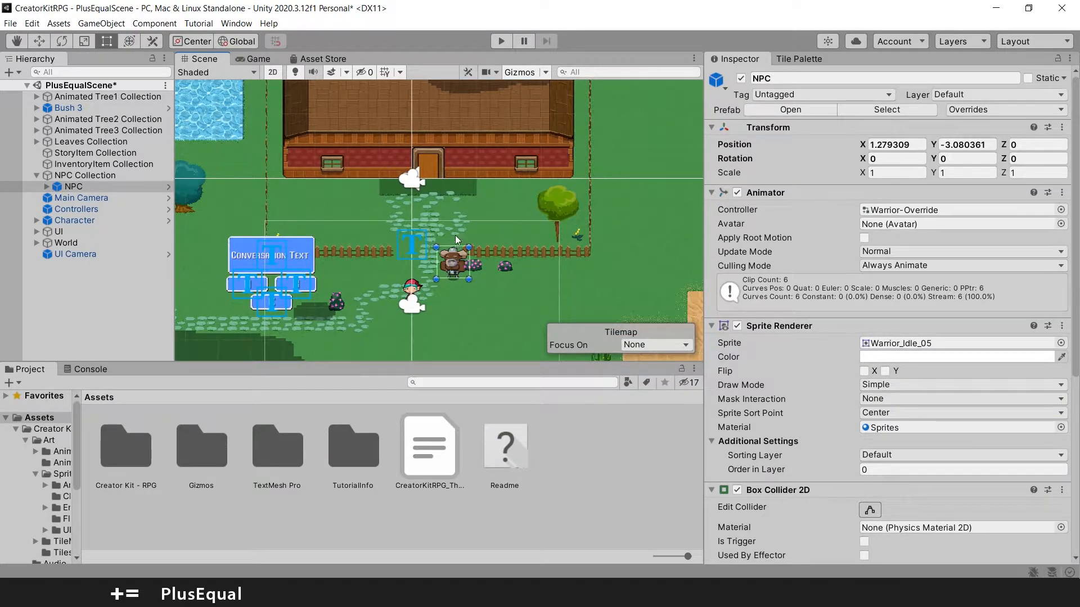
click(39, 41)
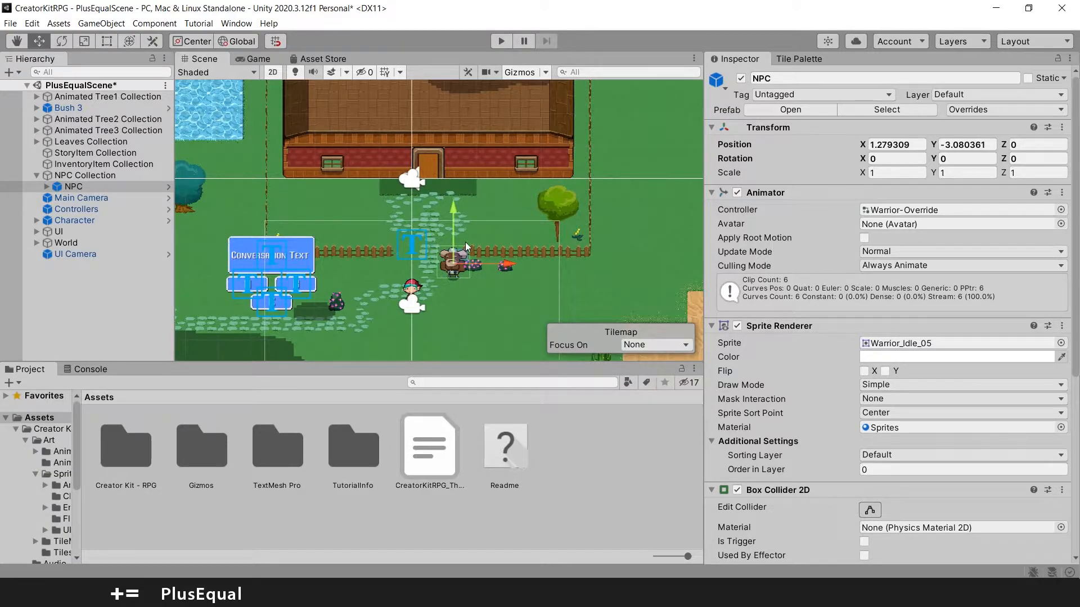
scroll(465, 253, down, 3)
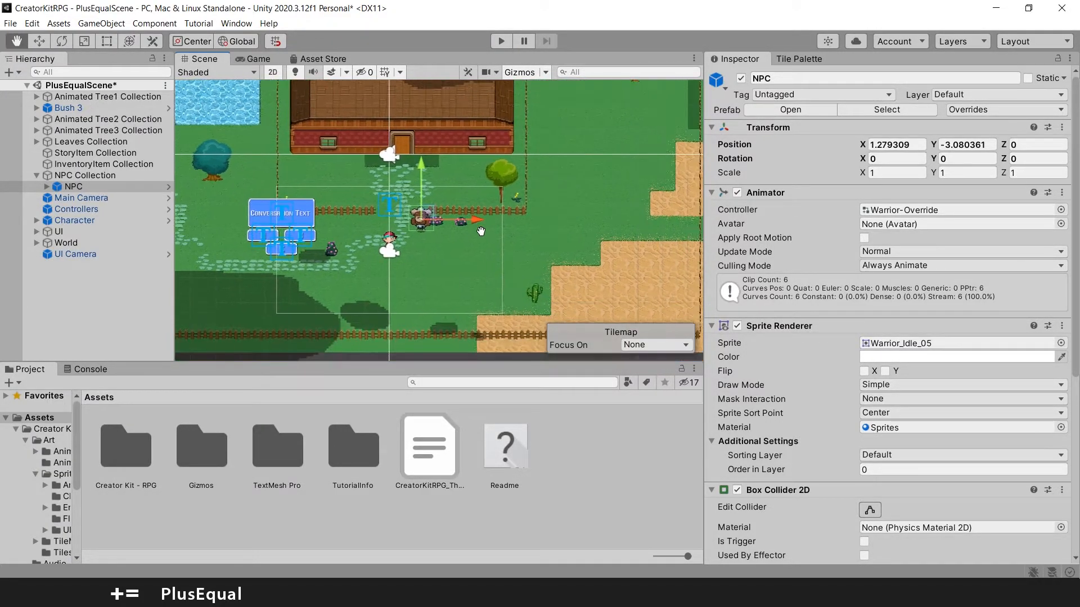
drag(444, 209, 451, 210)
middle_drag(451, 210, 512, 252)
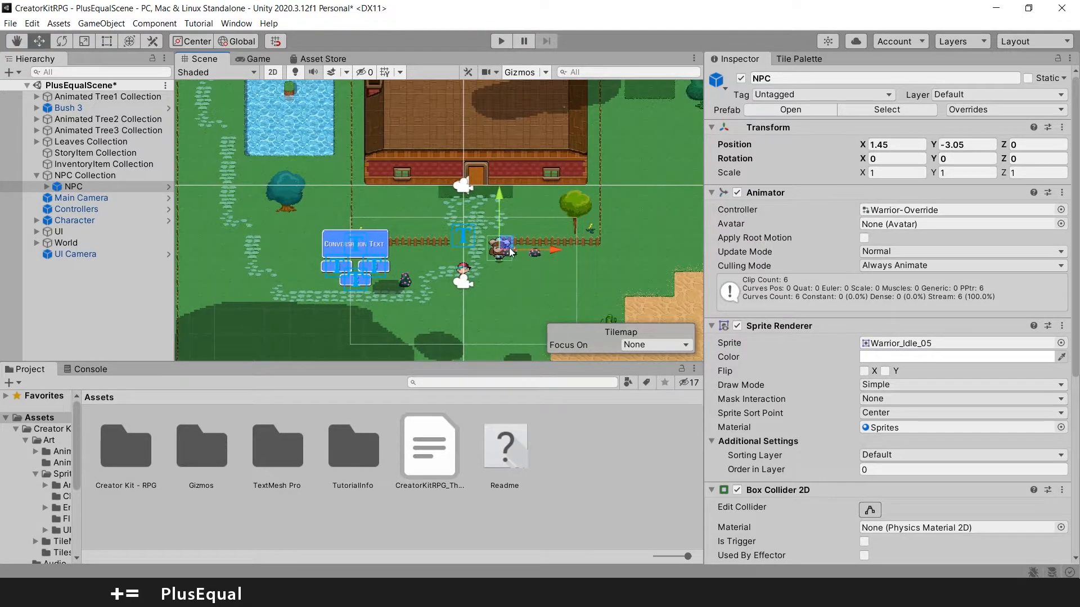
drag(508, 245, 262, 164)
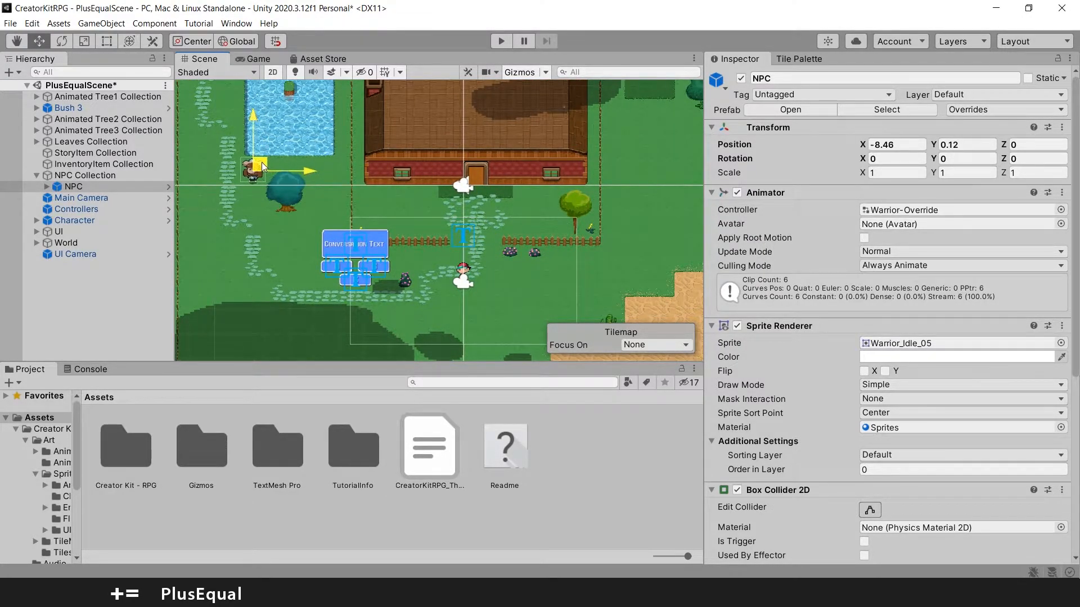
scroll(261, 162, up, 3)
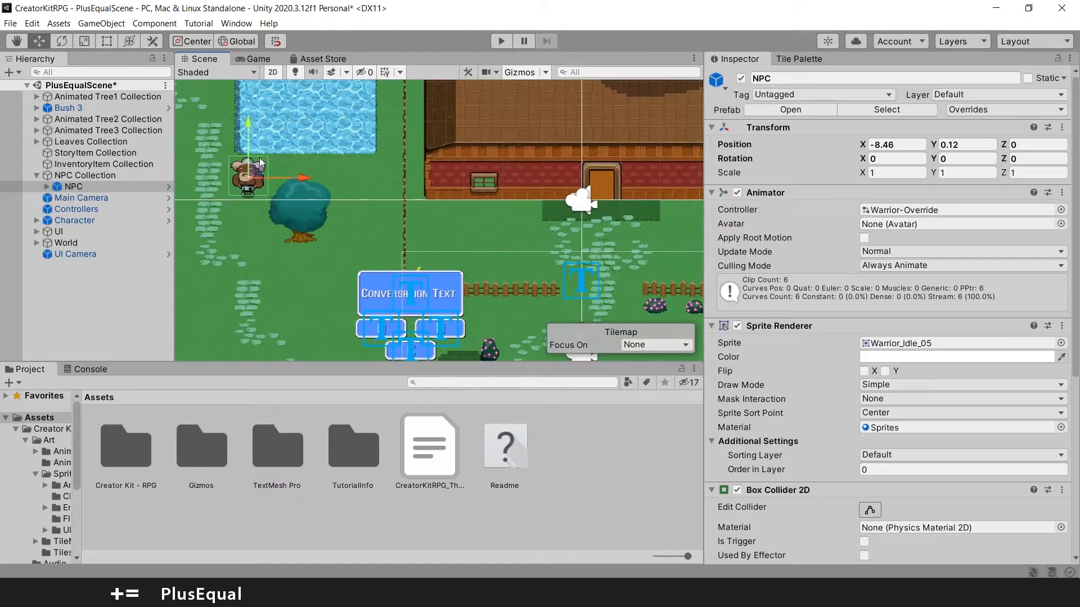
scroll(259, 158, down, 1)
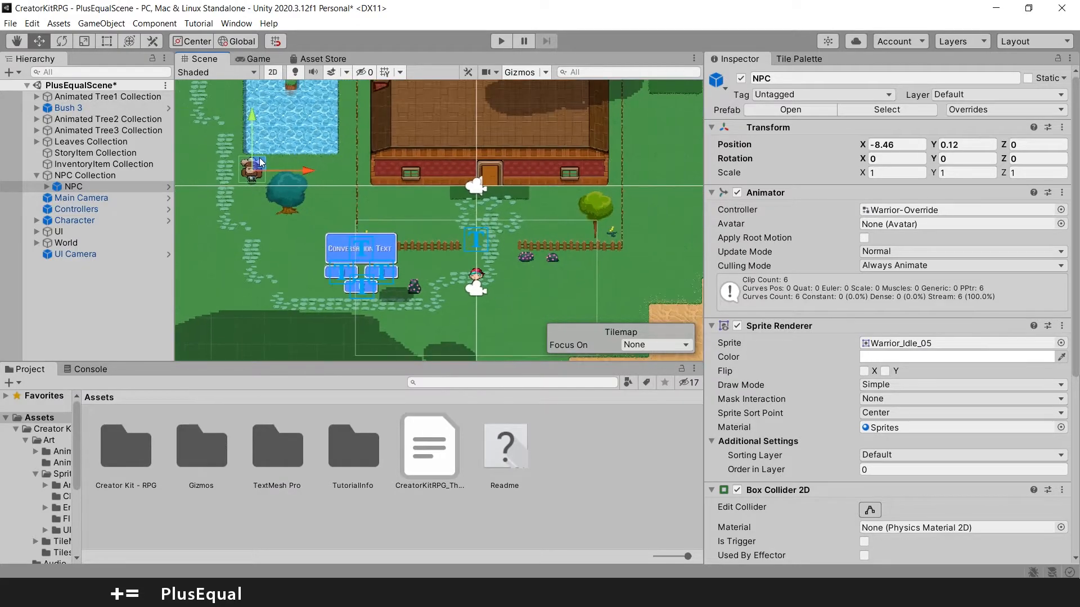
- Play-test the scene, walking the character towards the pond to view the new NPC, and stop the game
click(502, 44)
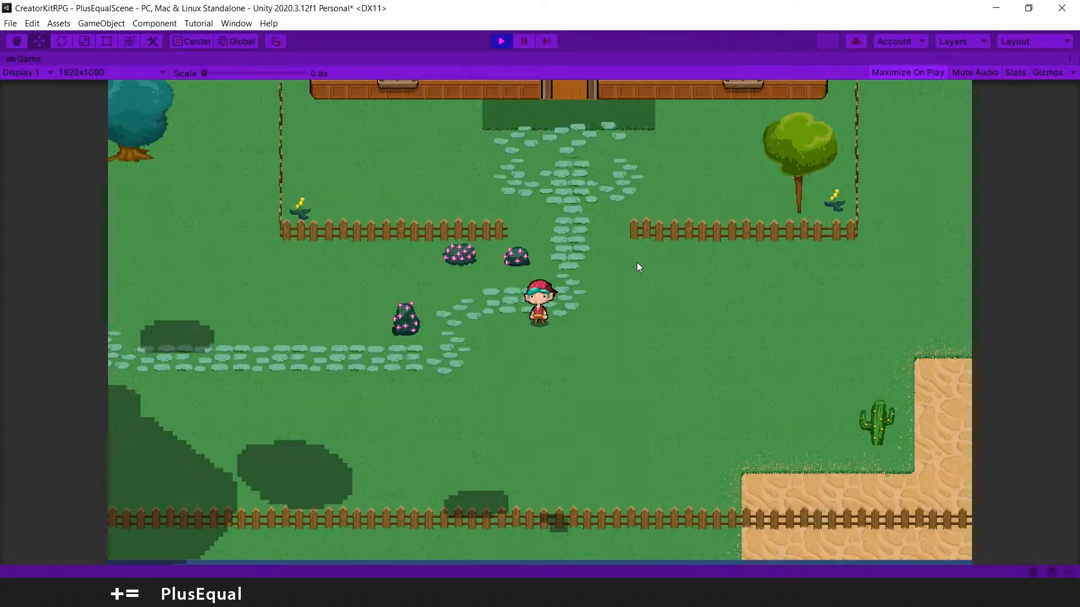
key(Left)
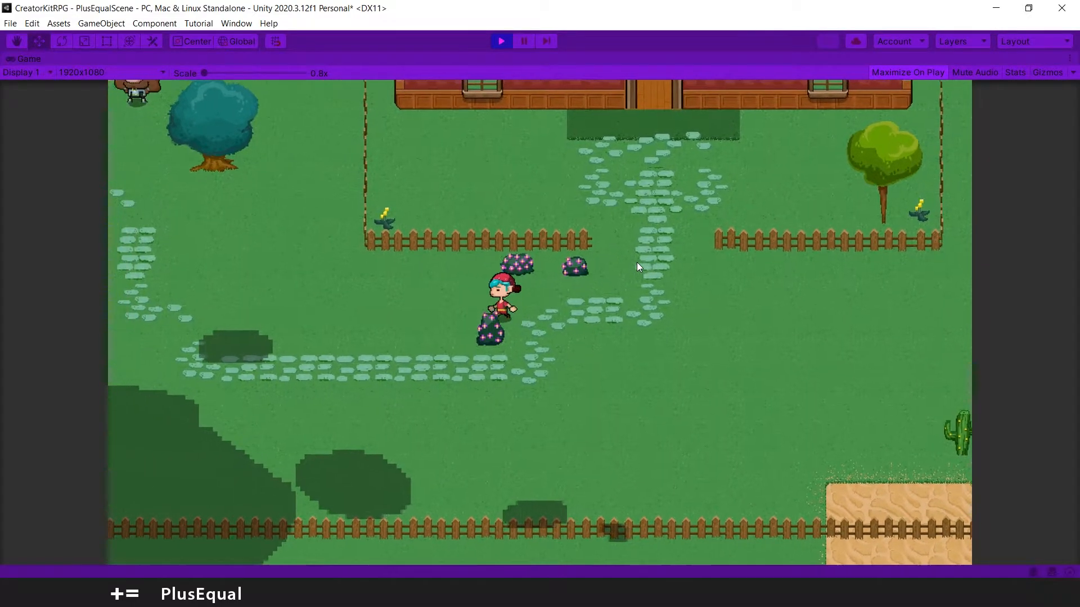
key(Up)
key(Left)
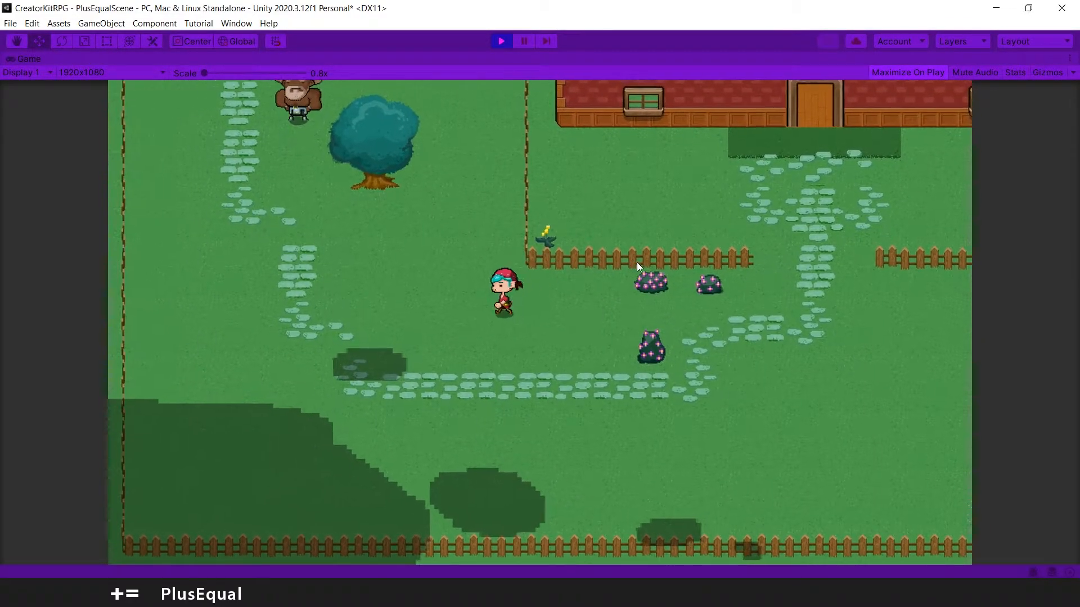
key(Left)
key(Up)
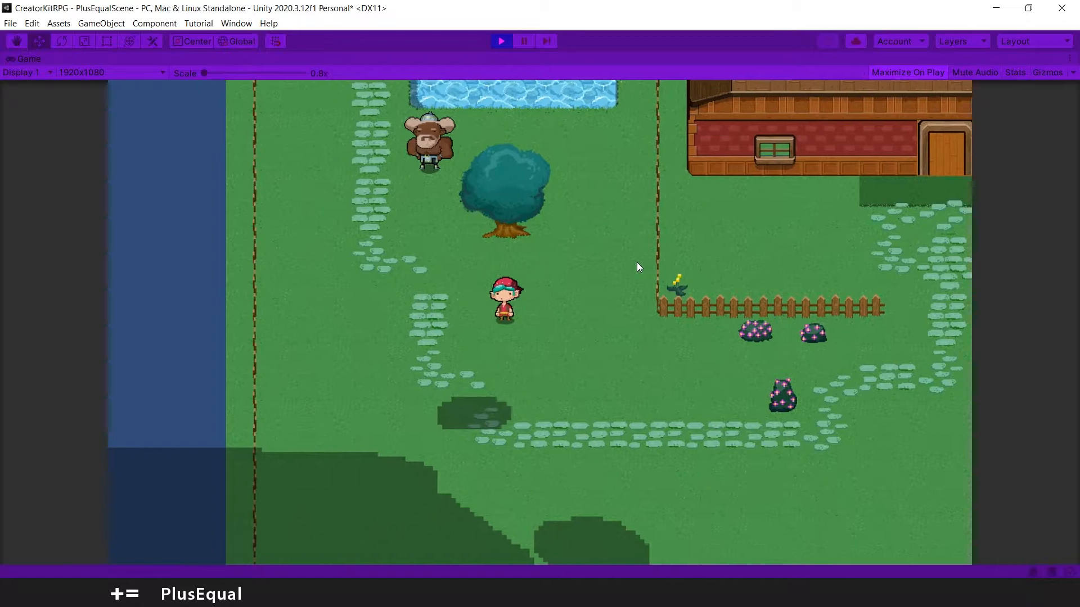
key(Left)
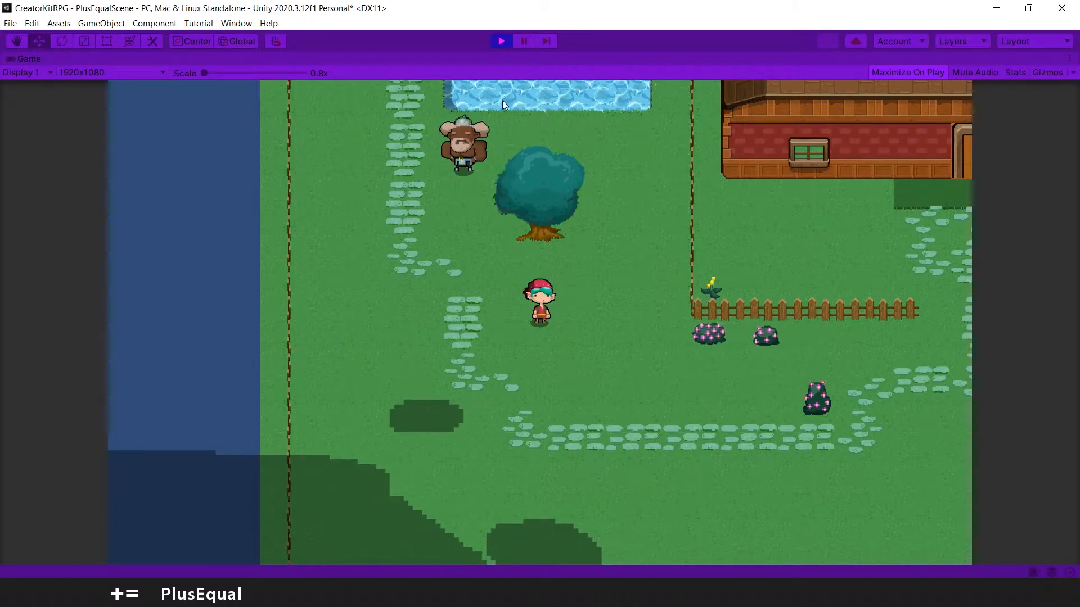
click(501, 40)
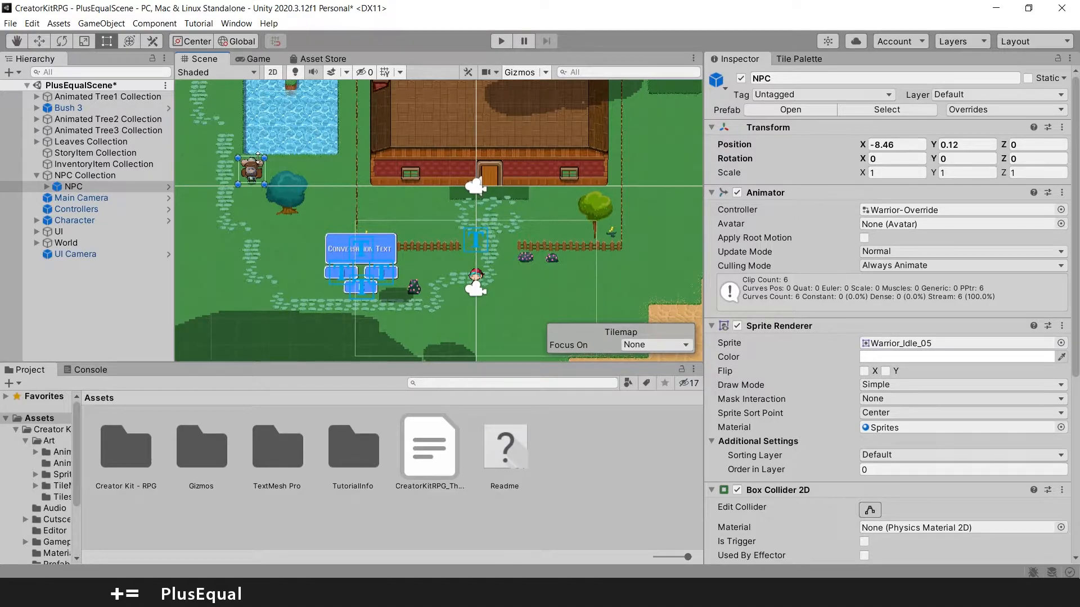
- Set the NPC's Animator controller to Archer-Override
scroll(258, 158, up, 4)
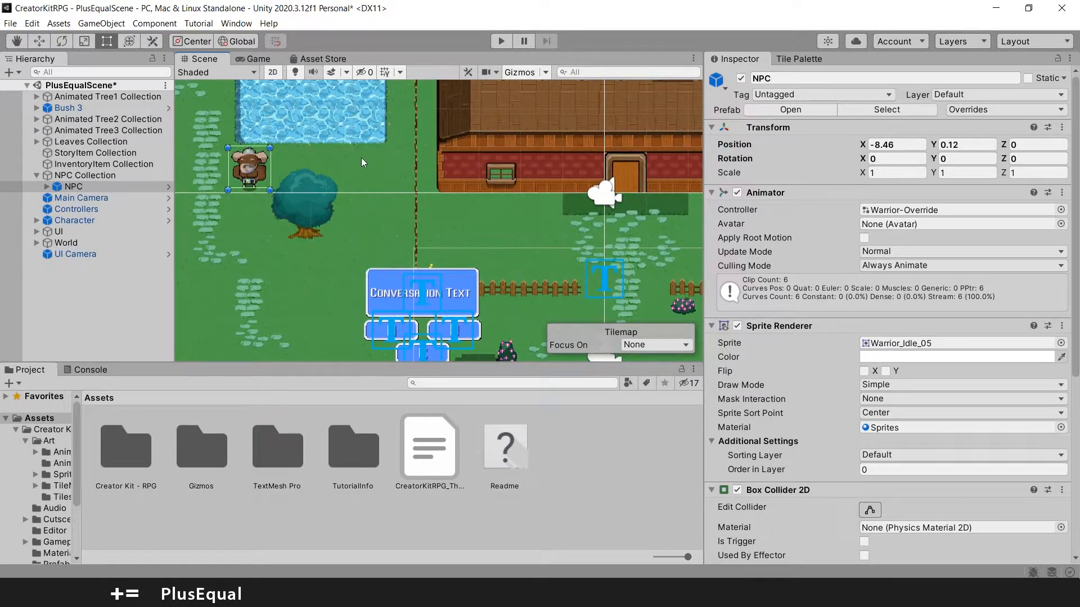
middle_drag(374, 150, 418, 171)
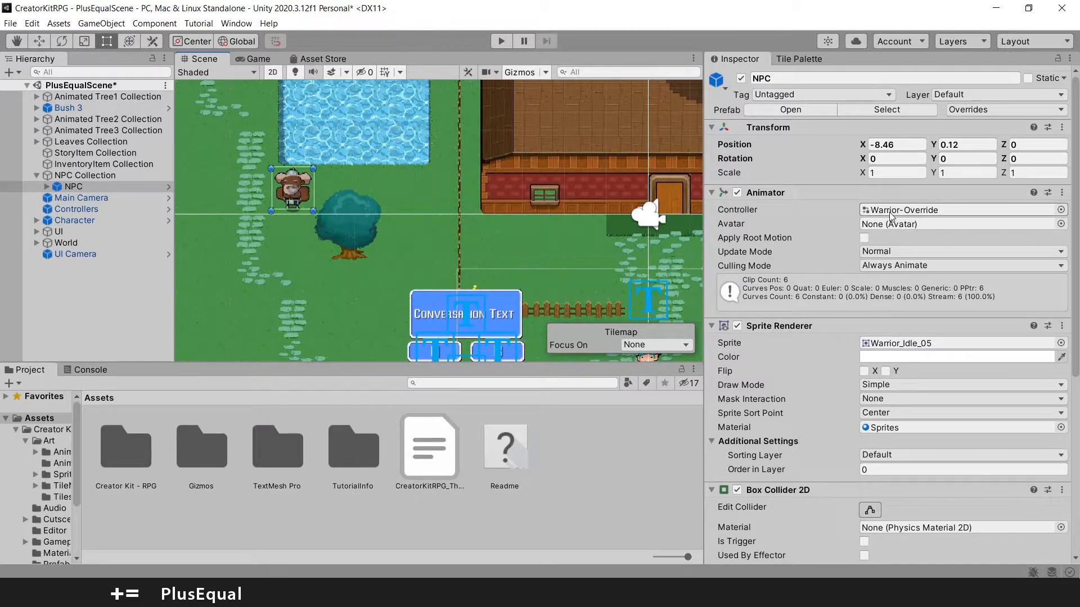
click(1060, 210)
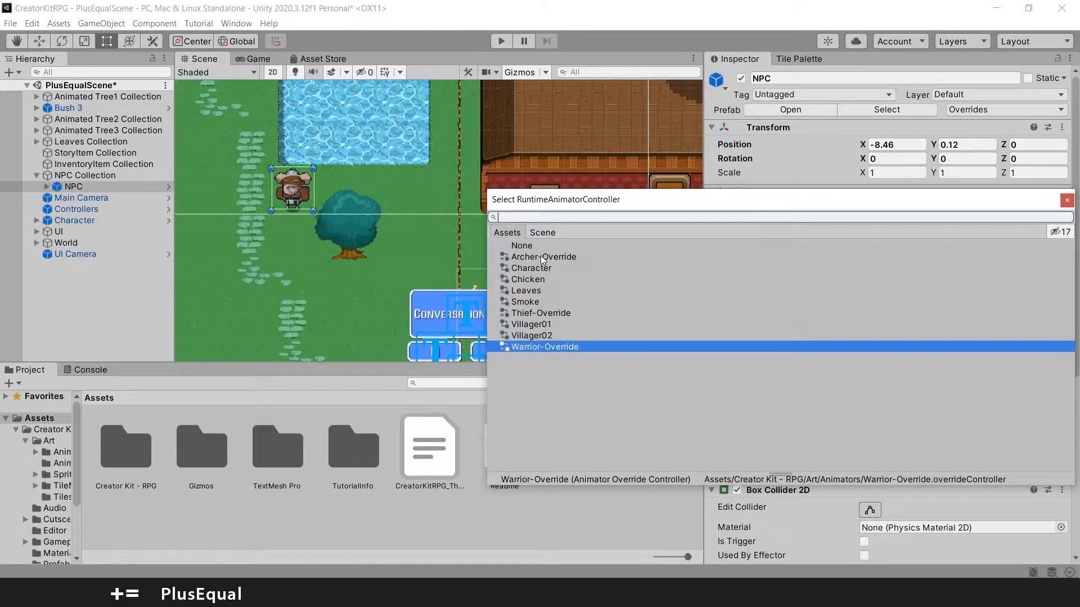
click(557, 259)
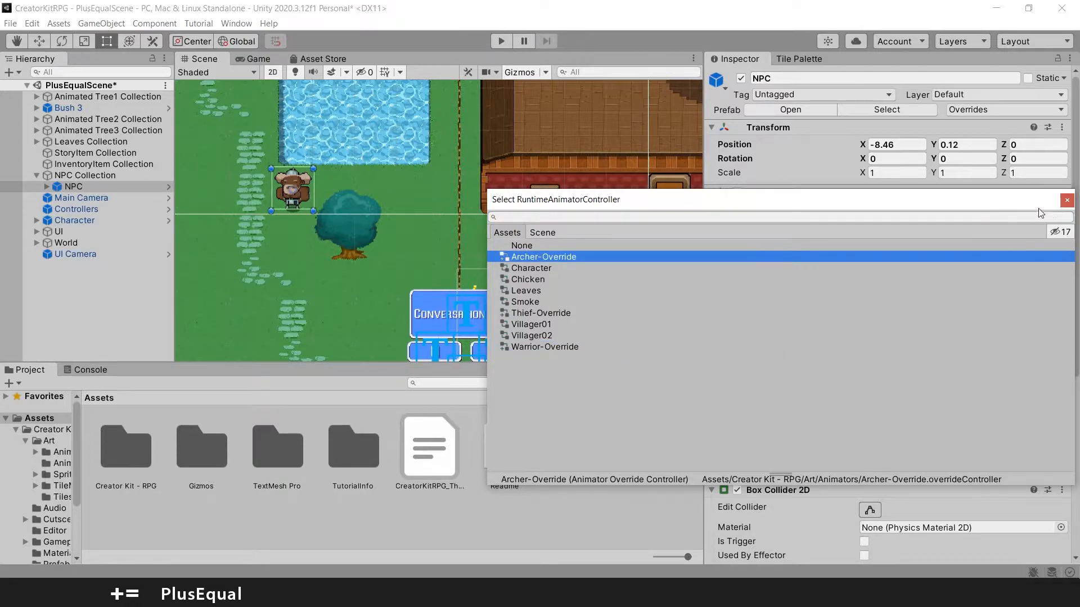
click(1067, 200)
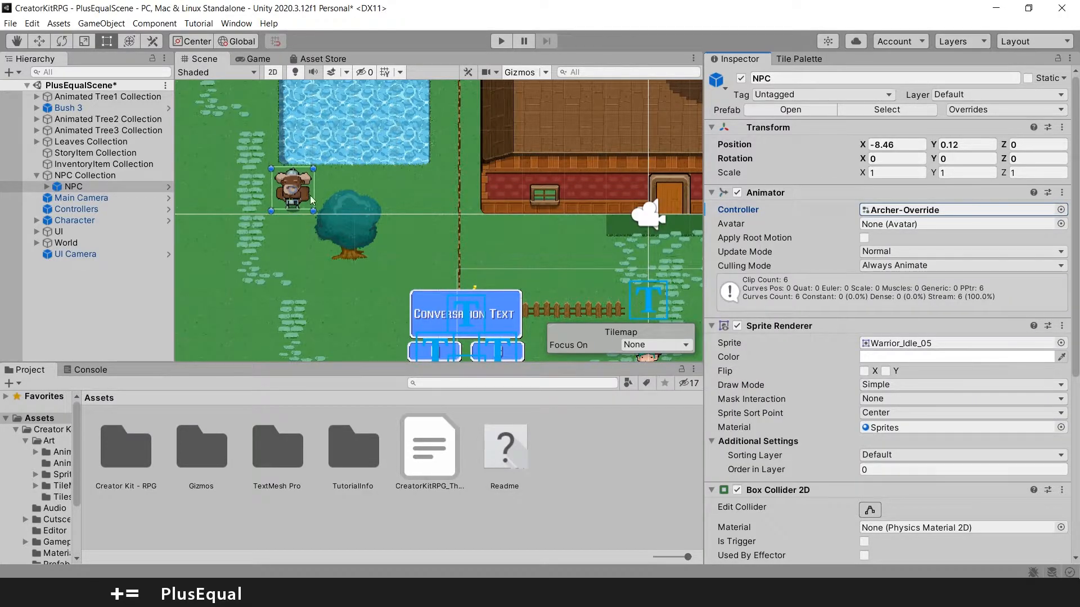
- Run the game, walk the character near the NPC to check its archer animation, and exit play mode
click(500, 42)
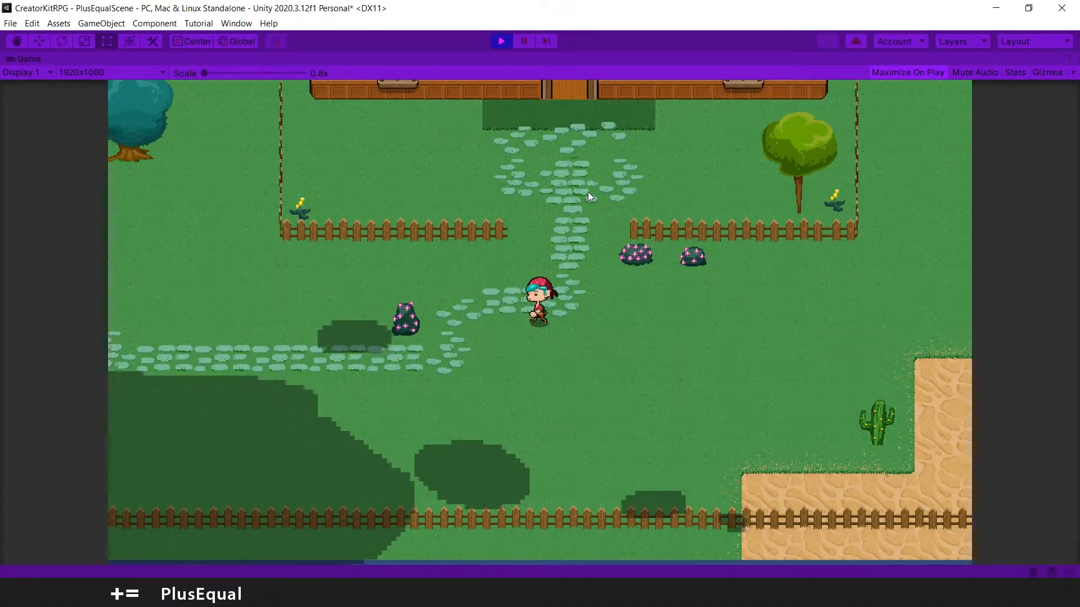
key(Left)
key(Up)
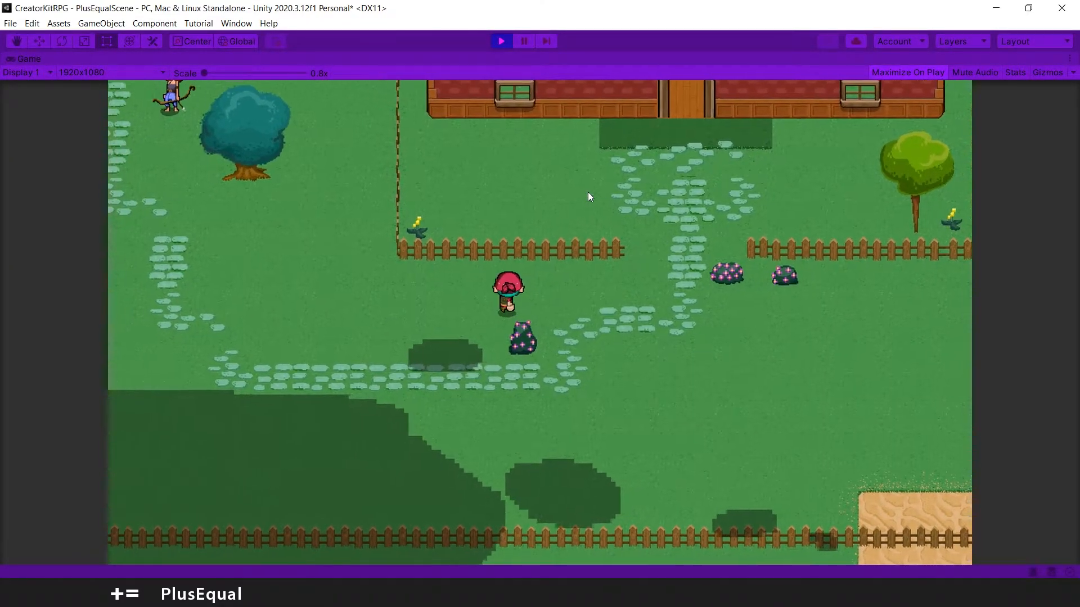
key(Left)
key(Up)
key(Left)
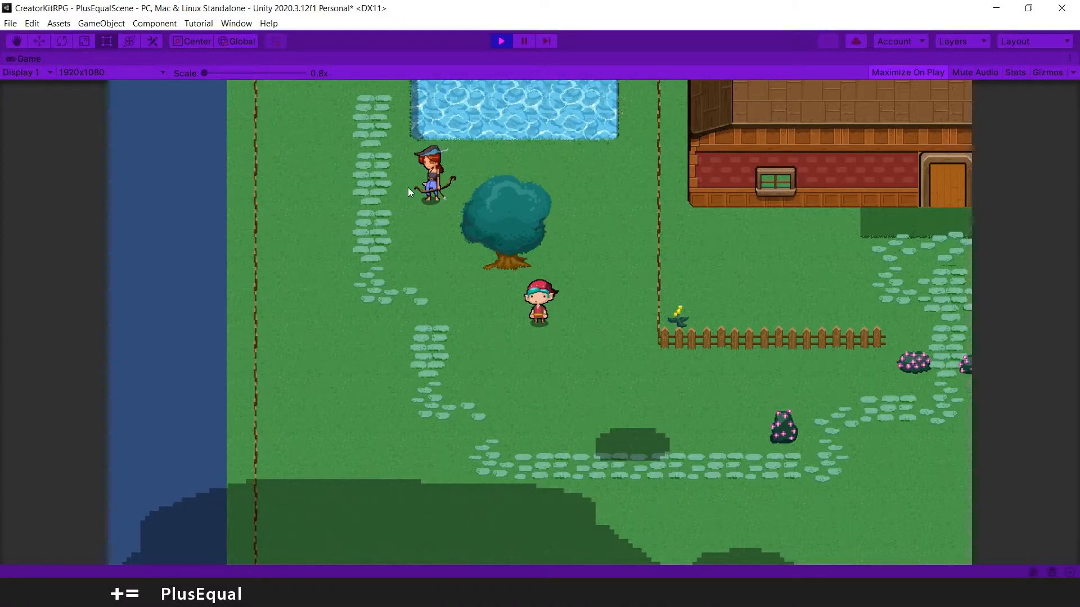
click(501, 41)
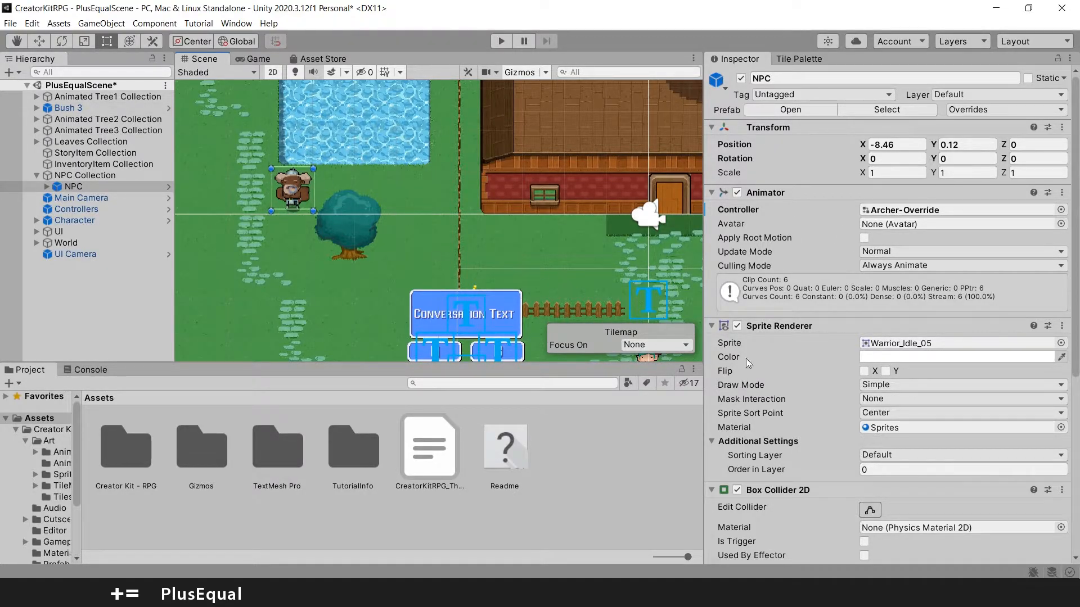
- Find the archer sprites and set the NPC's Sprite Renderer sprite to Archer_Idle_05
click(1061, 344)
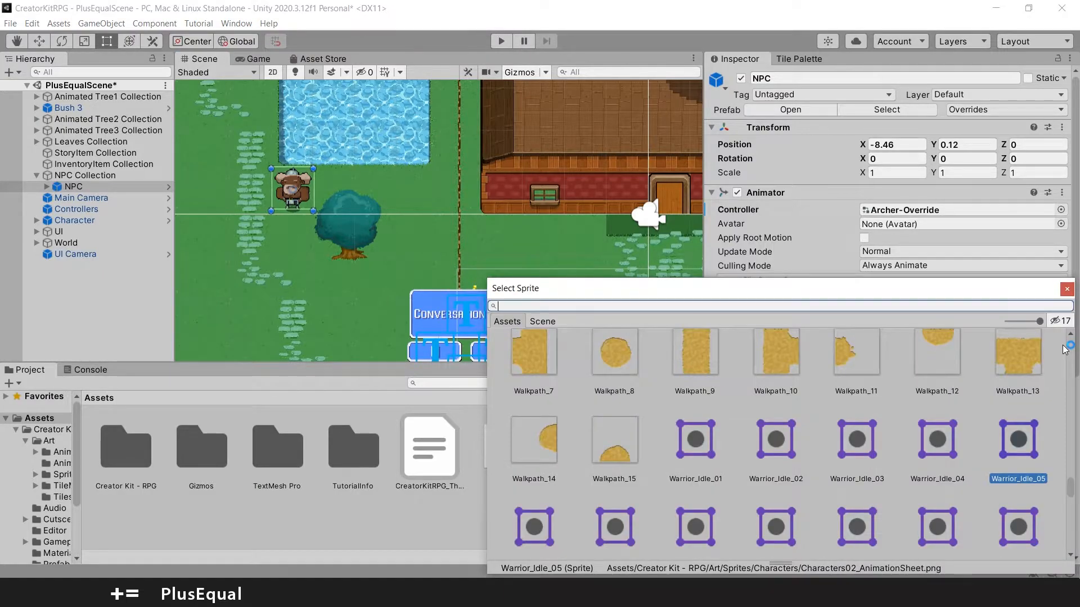
scroll(858, 427, down, 2)
scroll(858, 428, up, 1)
text(a)
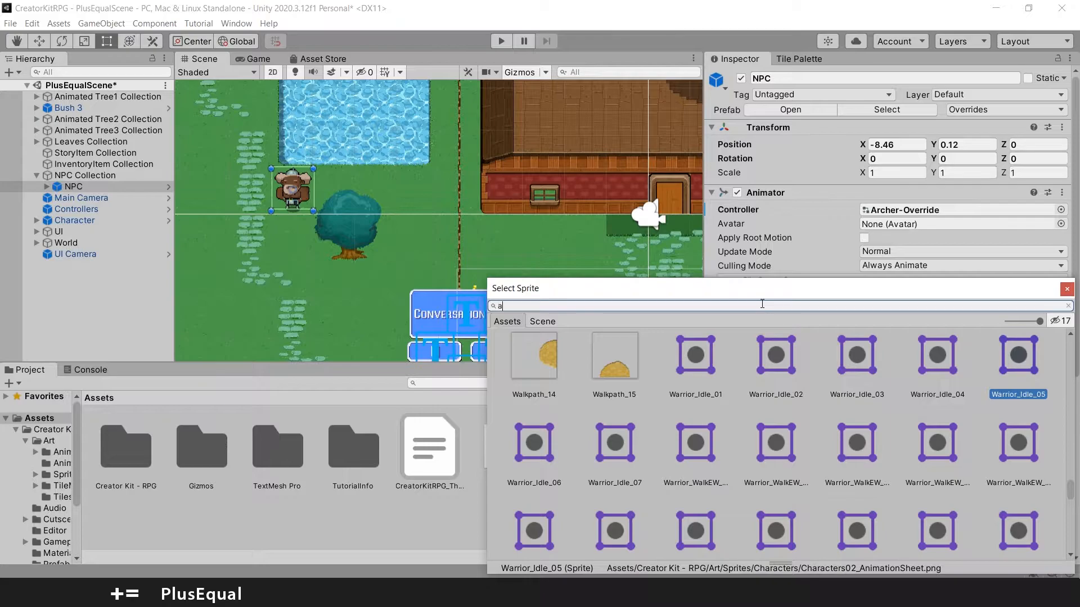
text(rcher)
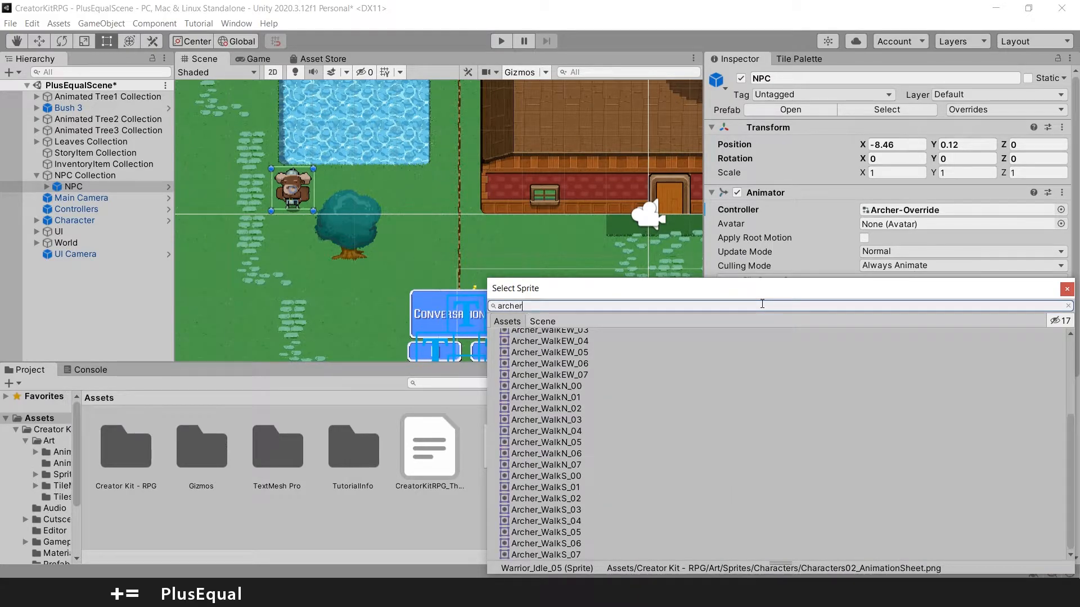
scroll(672, 416, up, 5)
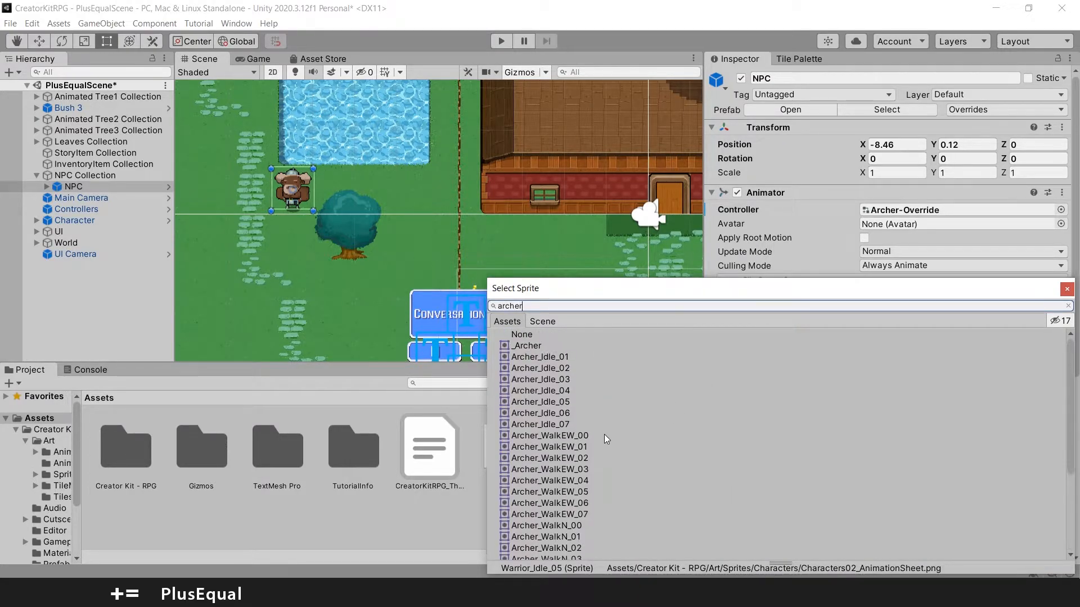
click(572, 403)
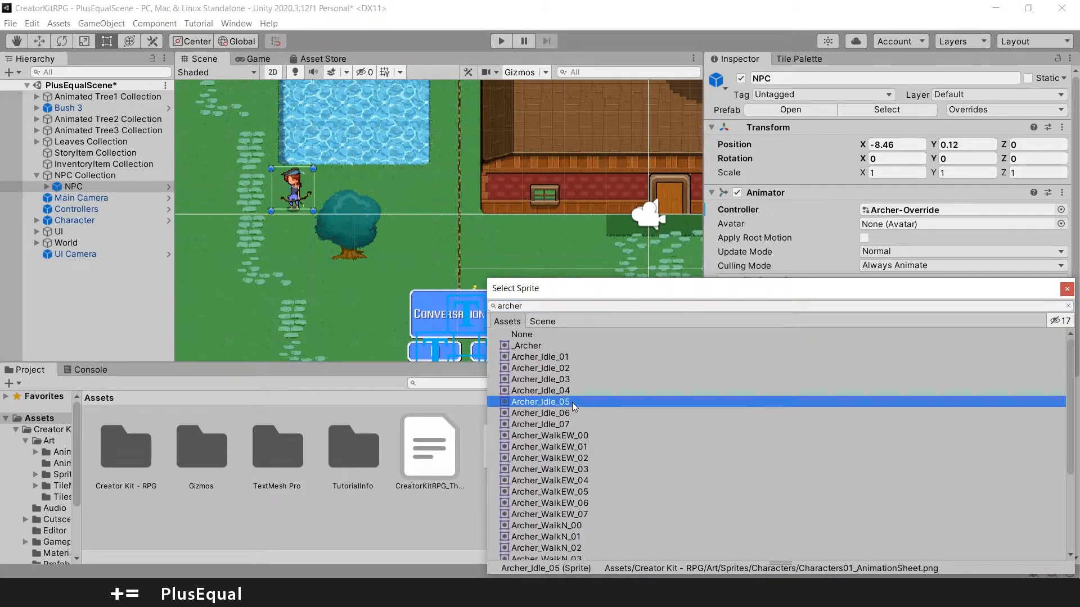
click(1066, 289)
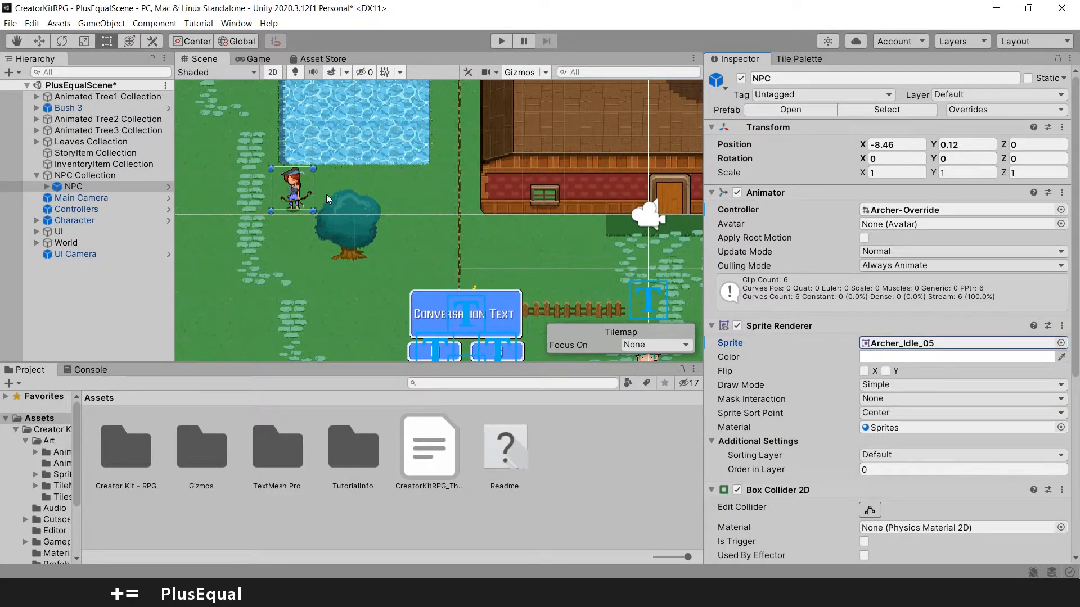
- Play-test the scene, walking the character up to the archer NPC to trigger its conversation, and exit play mode
click(500, 39)
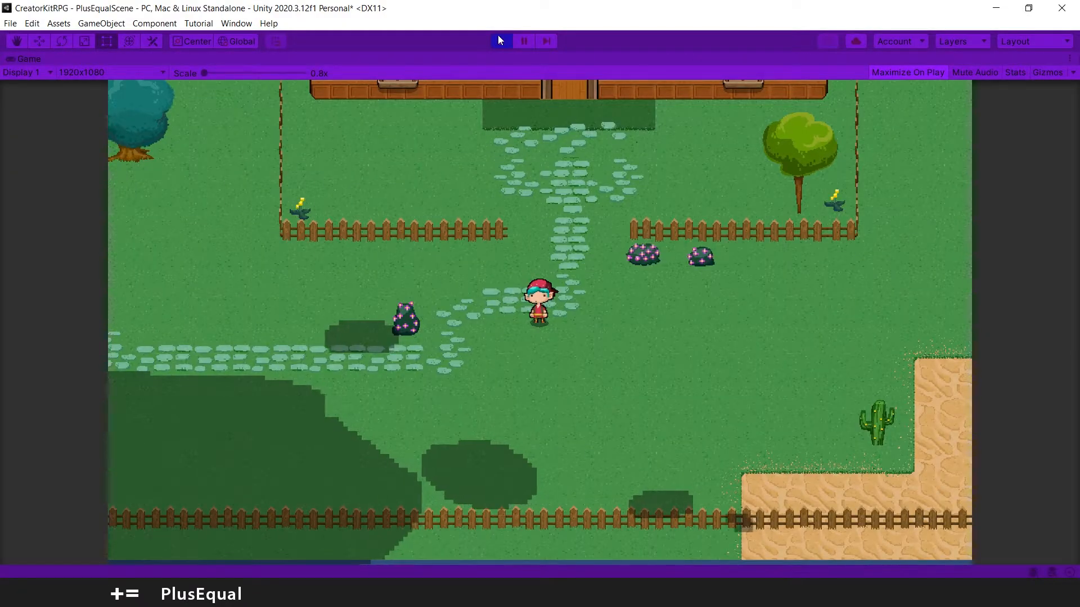
key(Left)
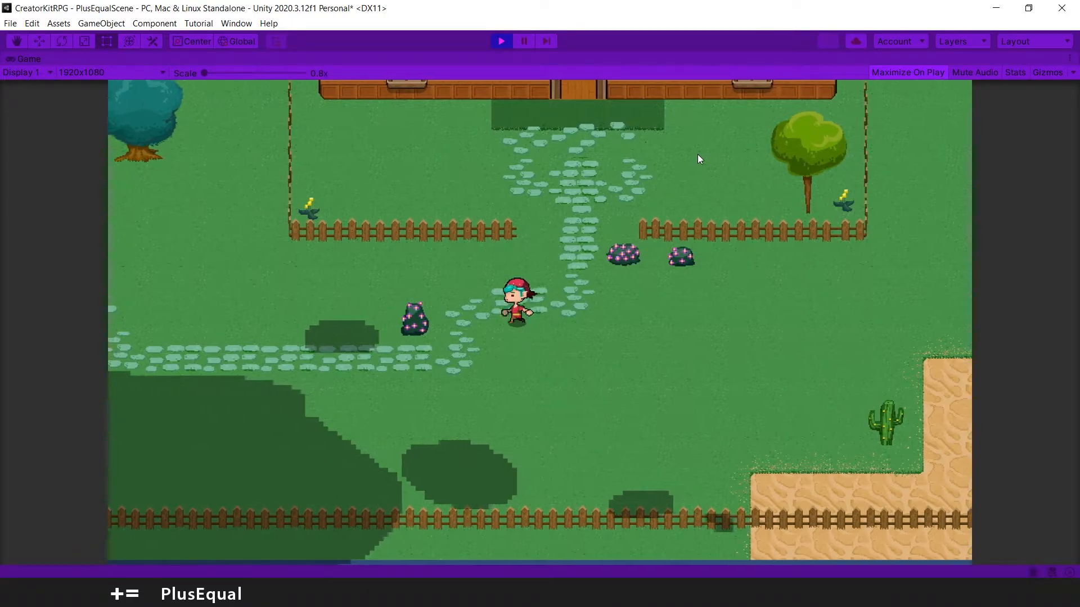
key(Left)
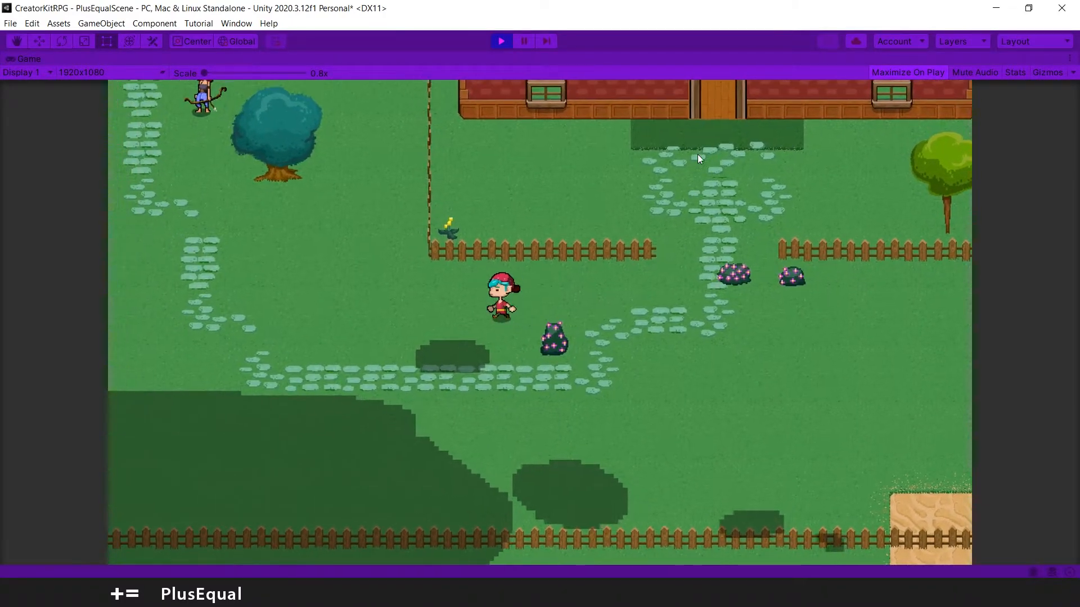
key(Left)
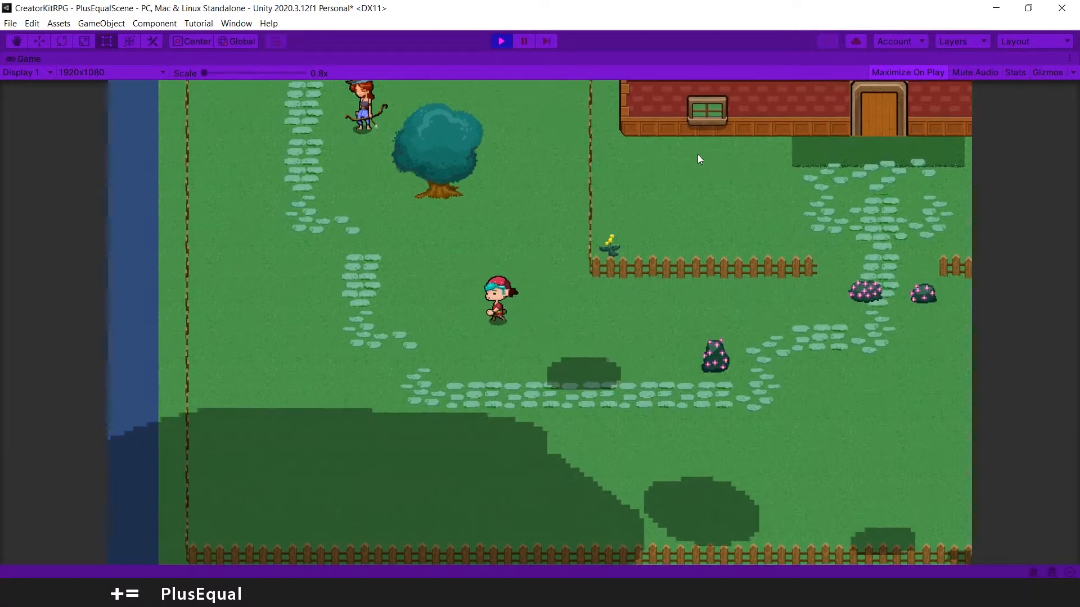
key(Left)
key(Up)
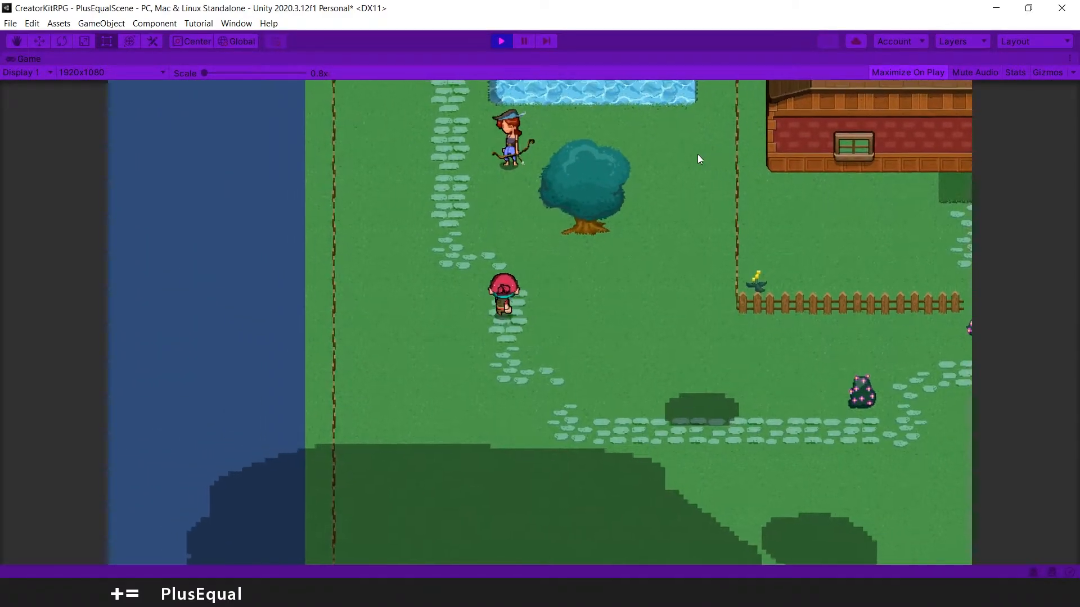
key(Up)
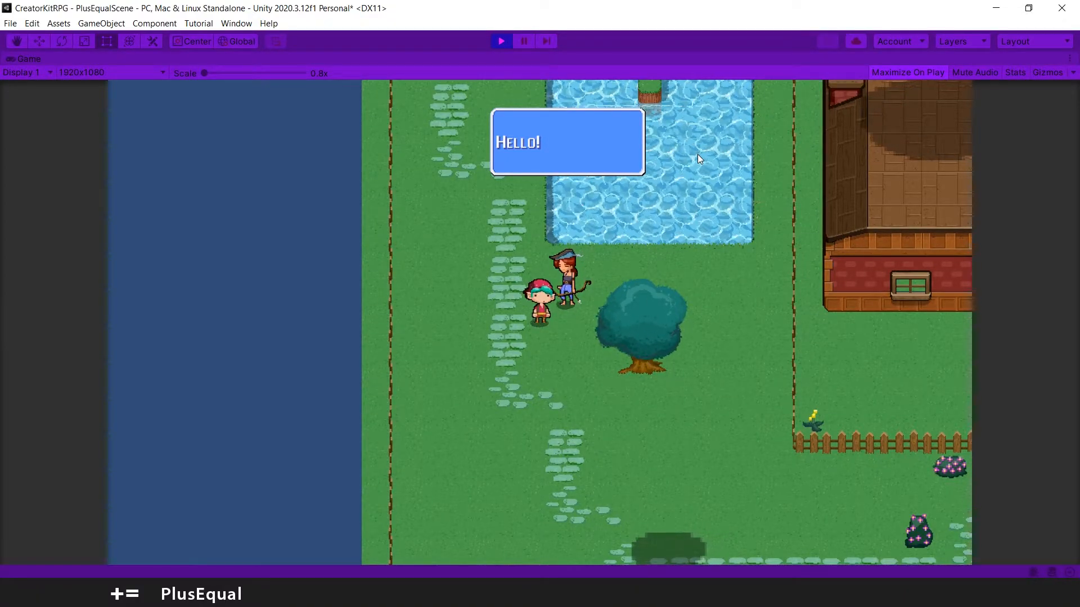
key(Up)
key(Left)
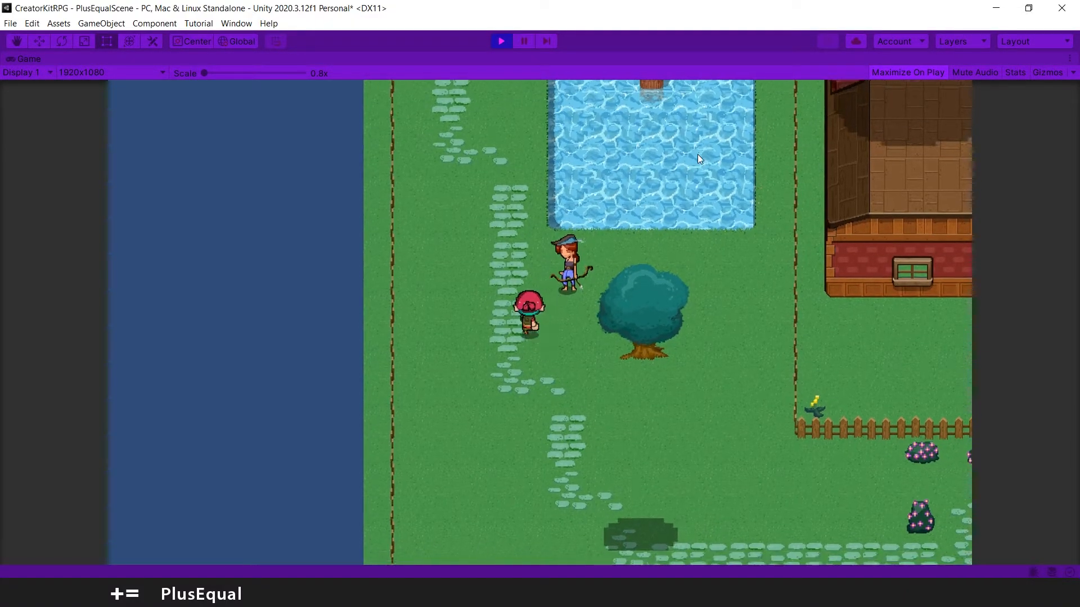
key(Up)
key(Right)
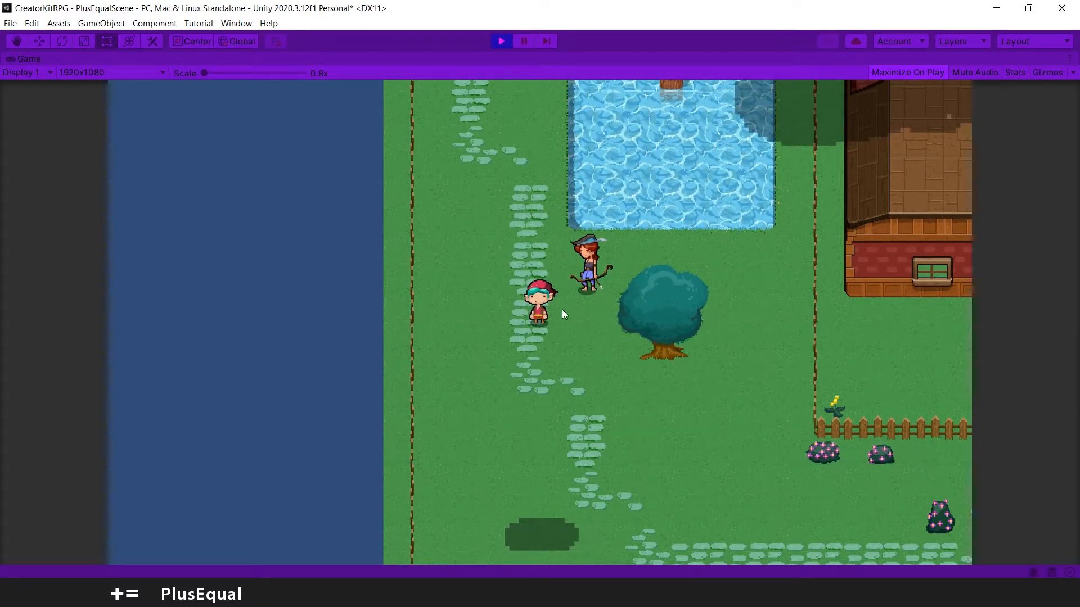
click(502, 41)
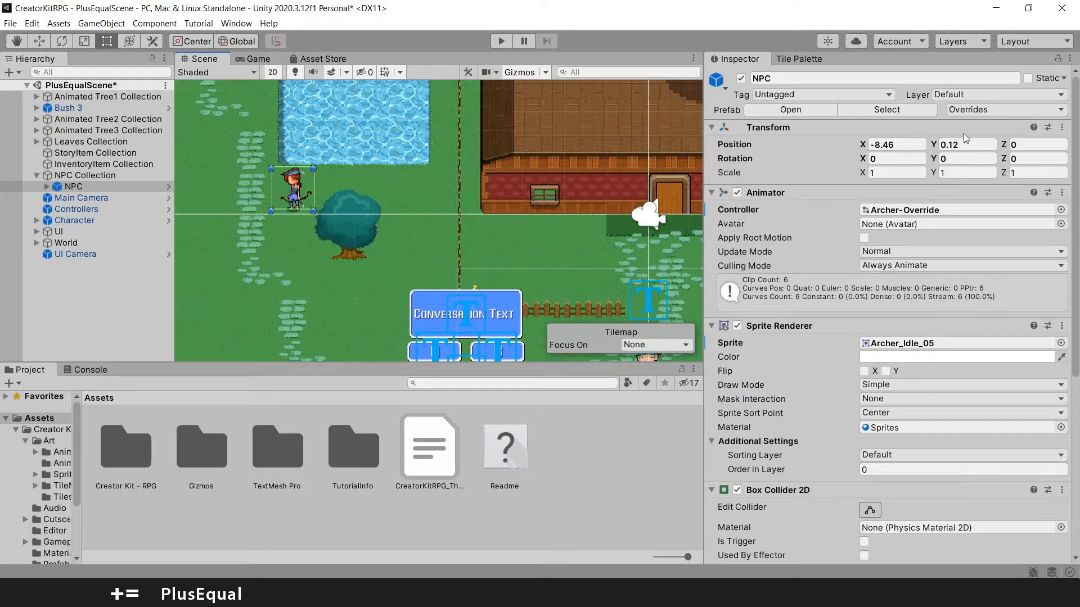
- Remove the "Hello!" item A1 from the NPC's Conversation Script
drag(1074, 98, 1078, 323)
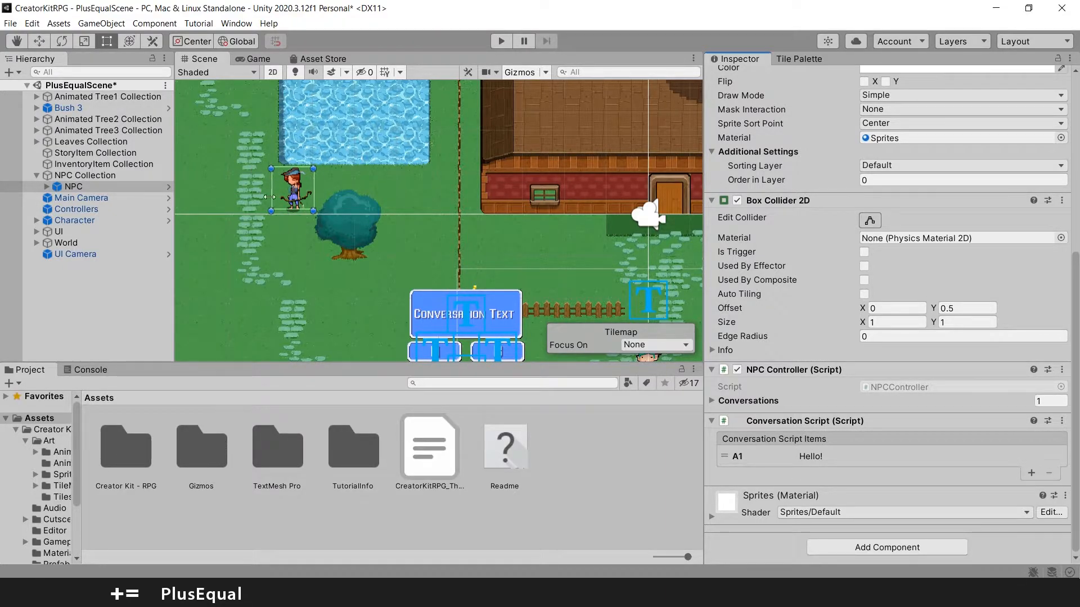
click(881, 458)
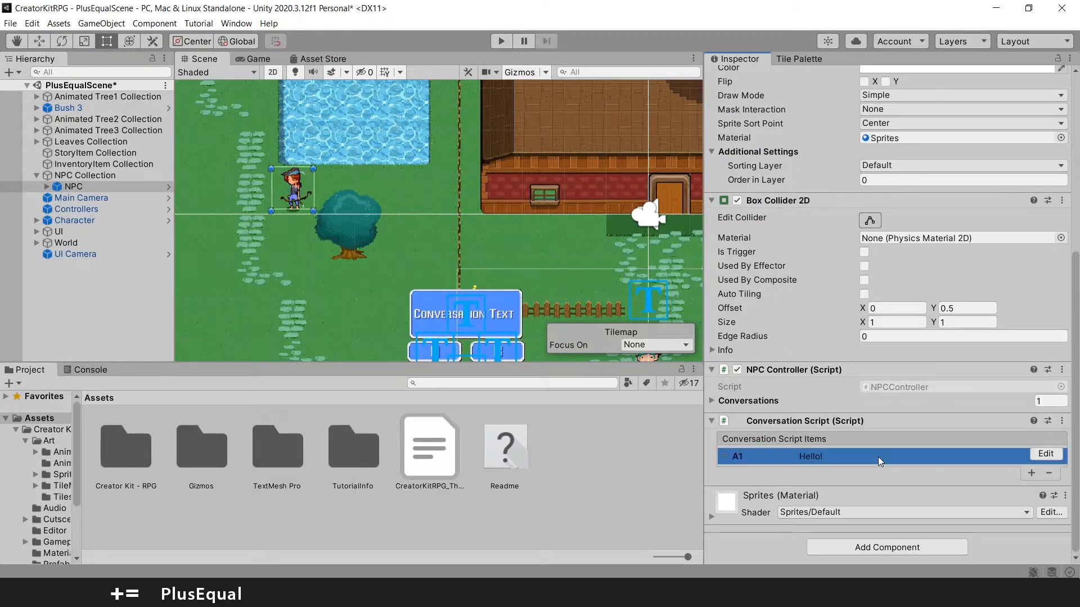
click(1048, 473)
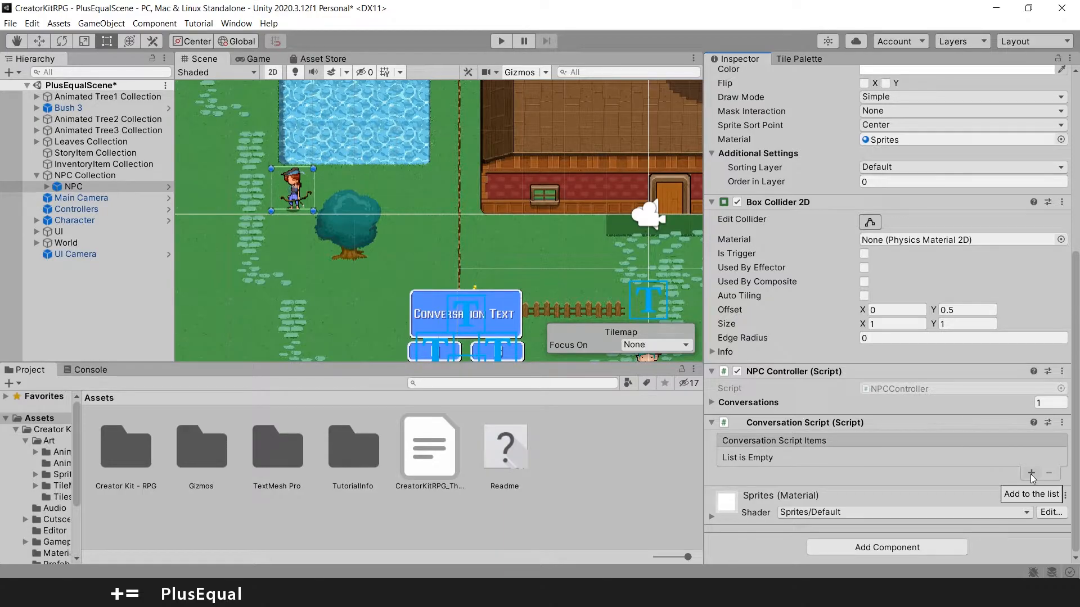
- Create a conversation piece in the NPC's Conversation Script with ID 1.0 and text "Welcome Viewer!"
click(1031, 473)
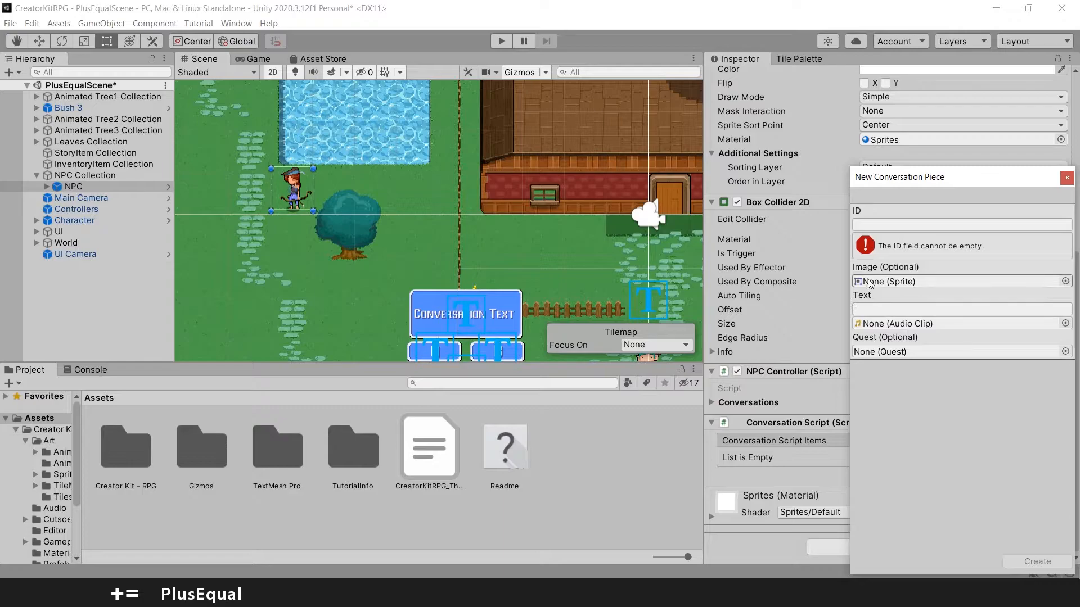
click(889, 226)
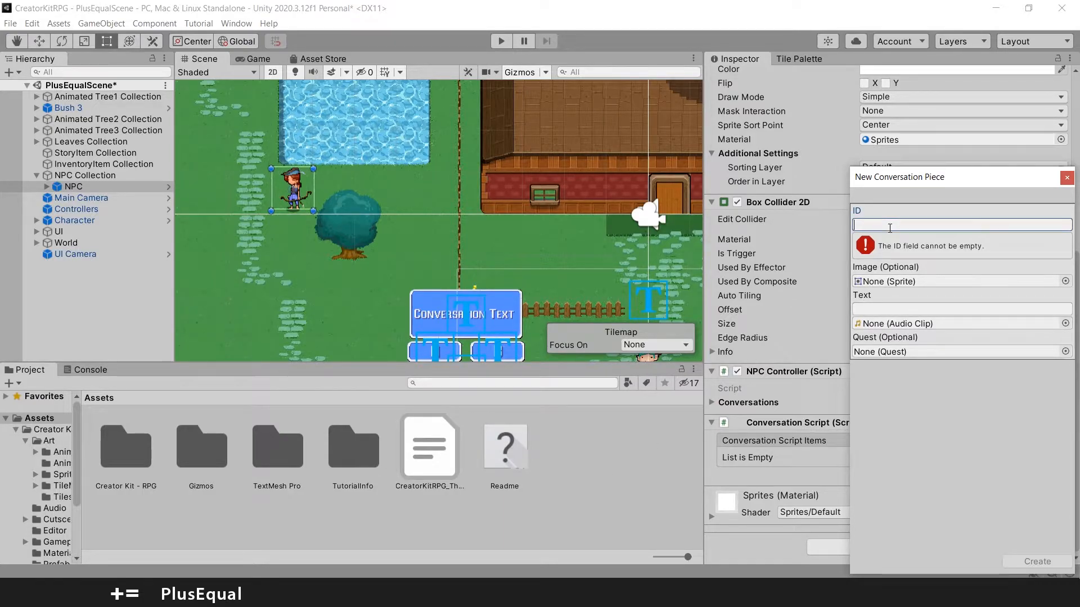
text(1.0)
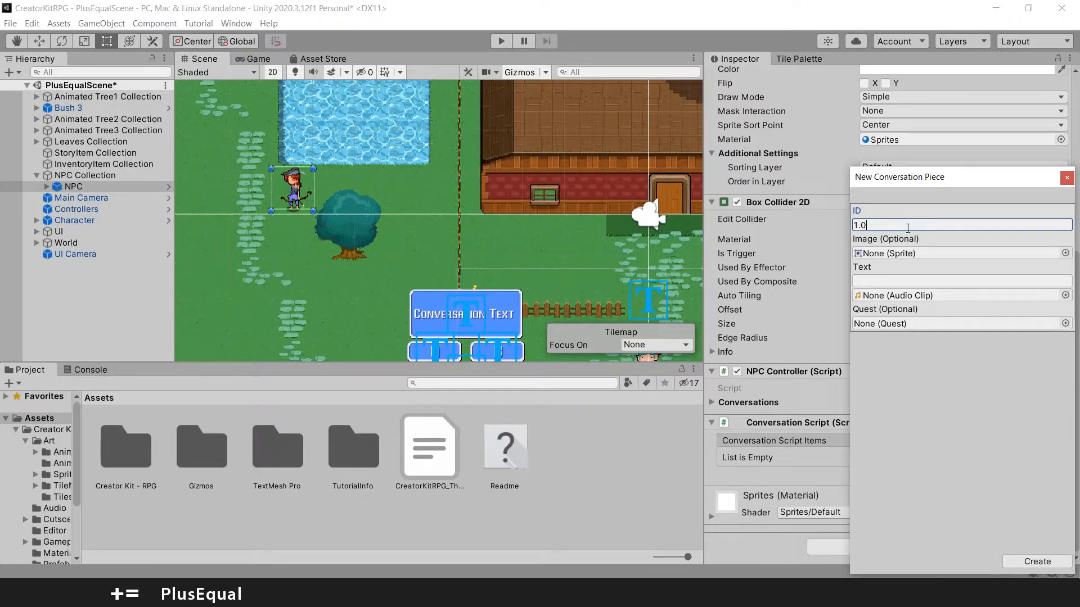
click(884, 281)
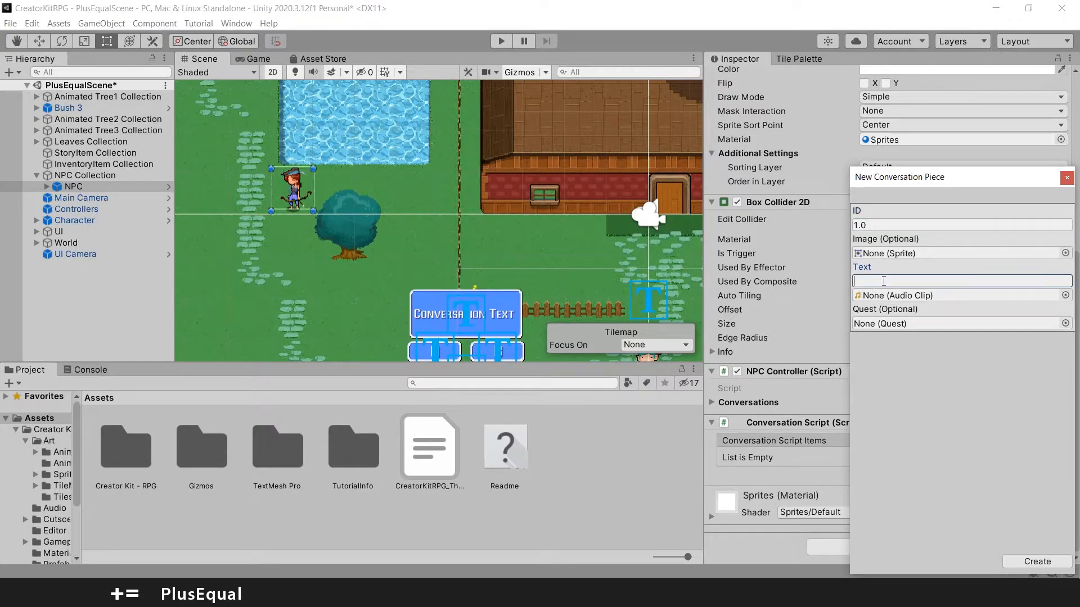
text(Welcome Viewer!)
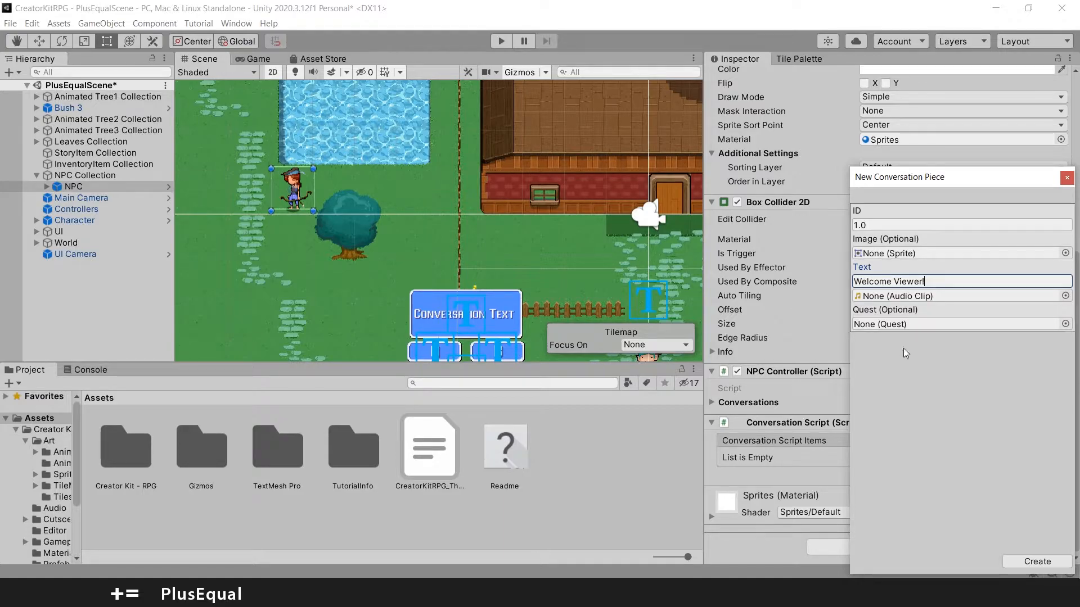
click(1047, 564)
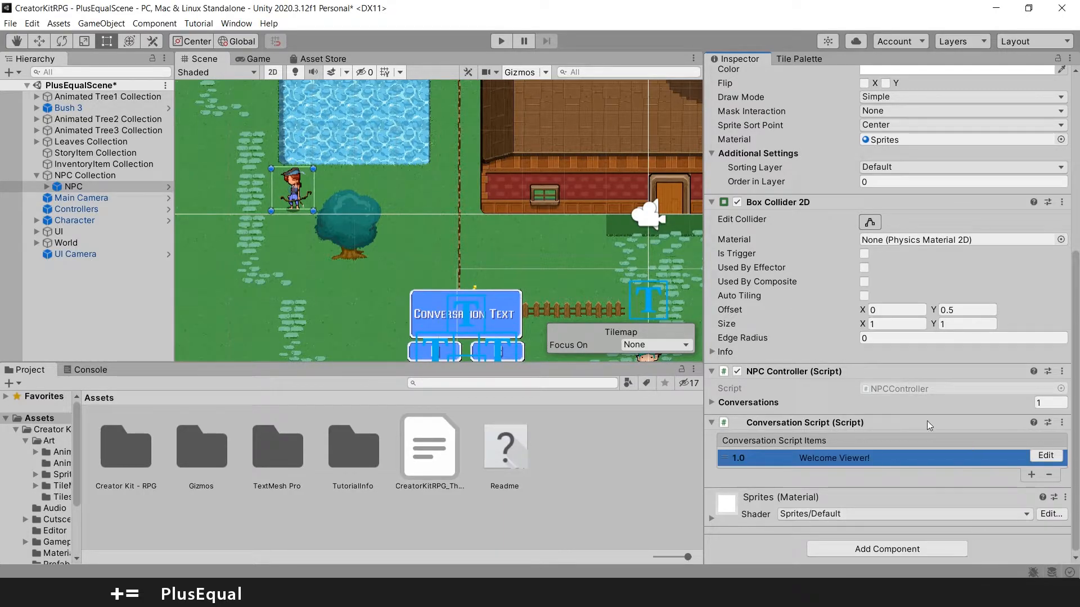
- Add a conversation piece with ID 1.1 and text "Answer A" to the NPC's Conversation Script
click(1031, 474)
click(897, 224)
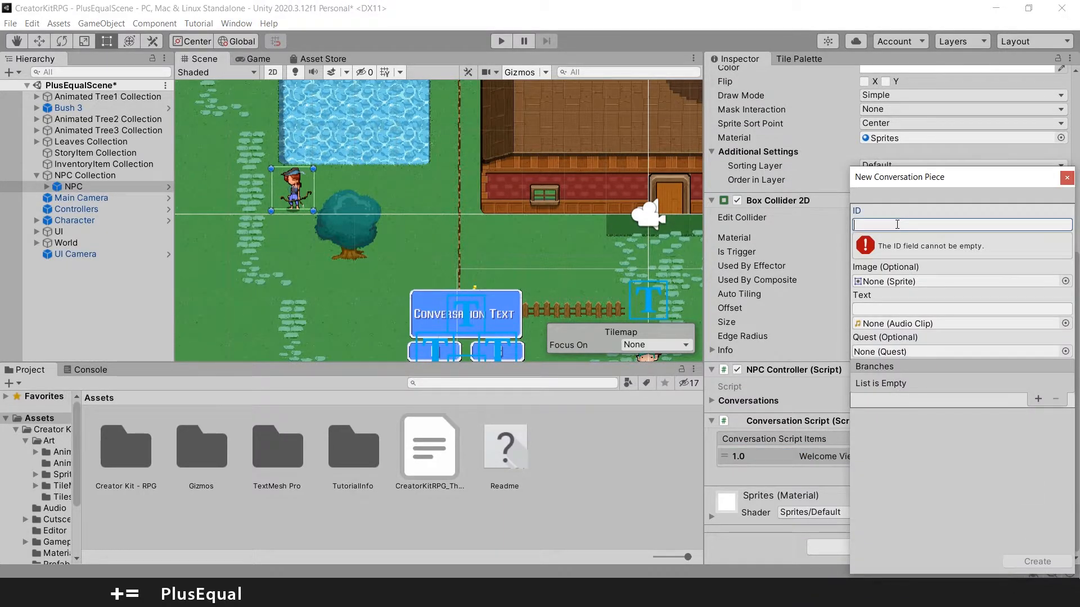
text(1)
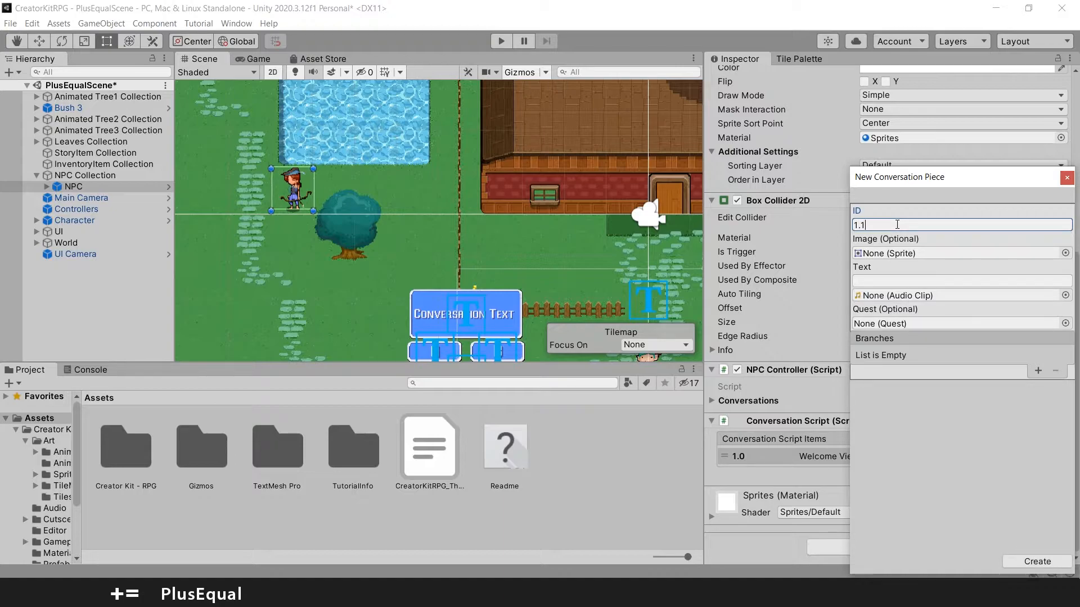
text(.1)
click(910, 277)
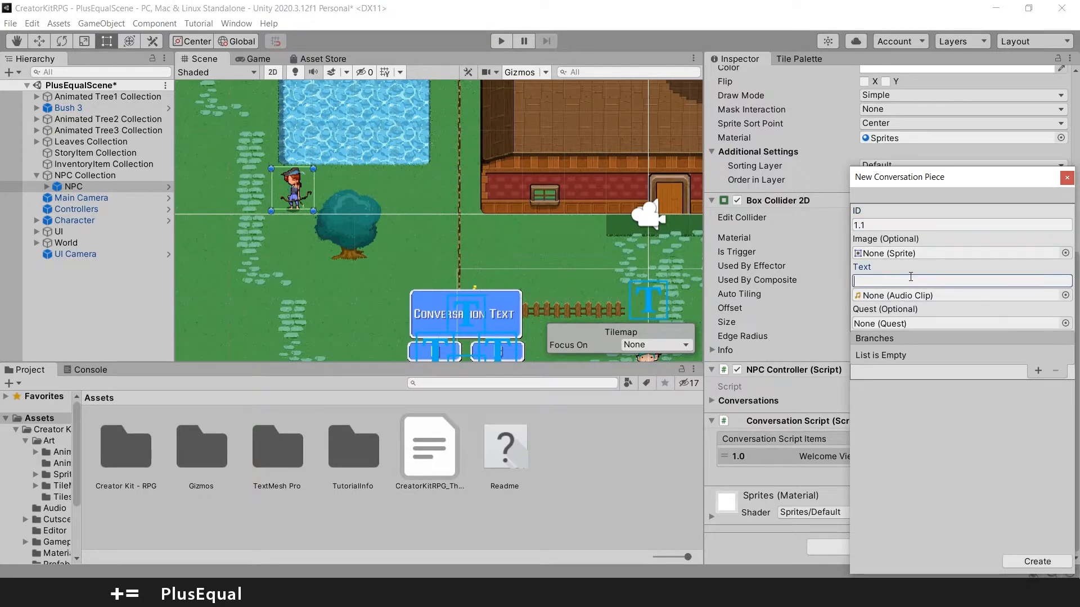
text(Answer A)
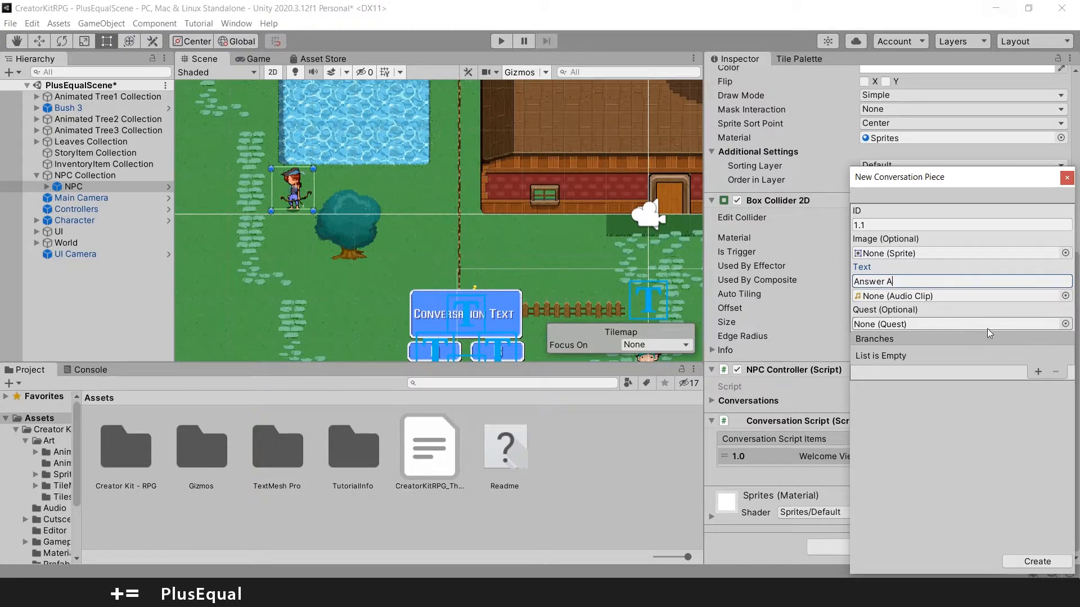
click(1038, 563)
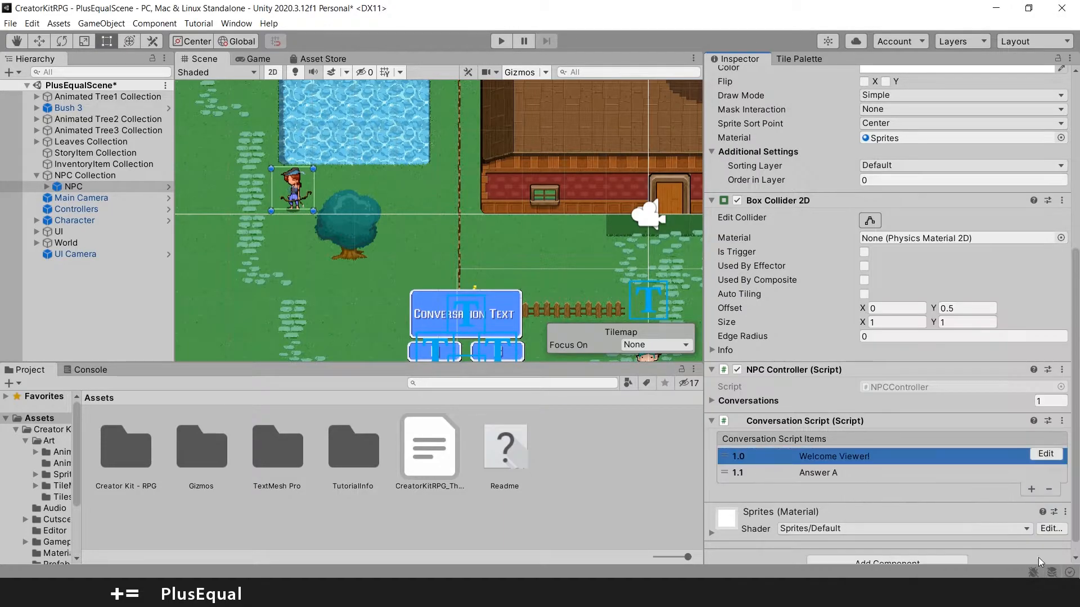
- Add a conversation piece with ID 1.2 and text "Answer B" to the NPC's Conversation Script
click(1034, 488)
click(903, 224)
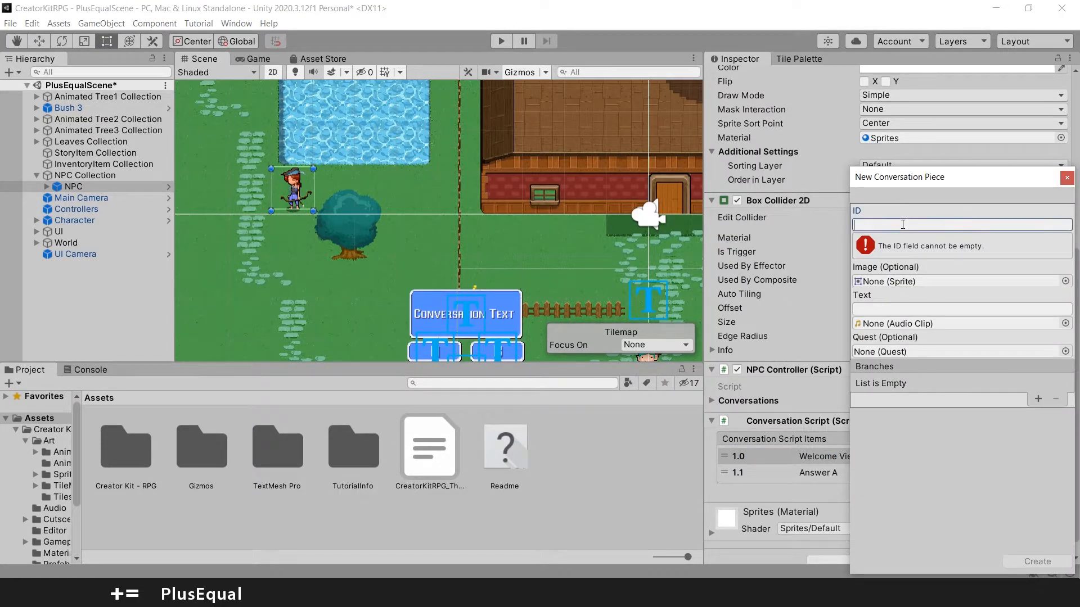
text(1.2)
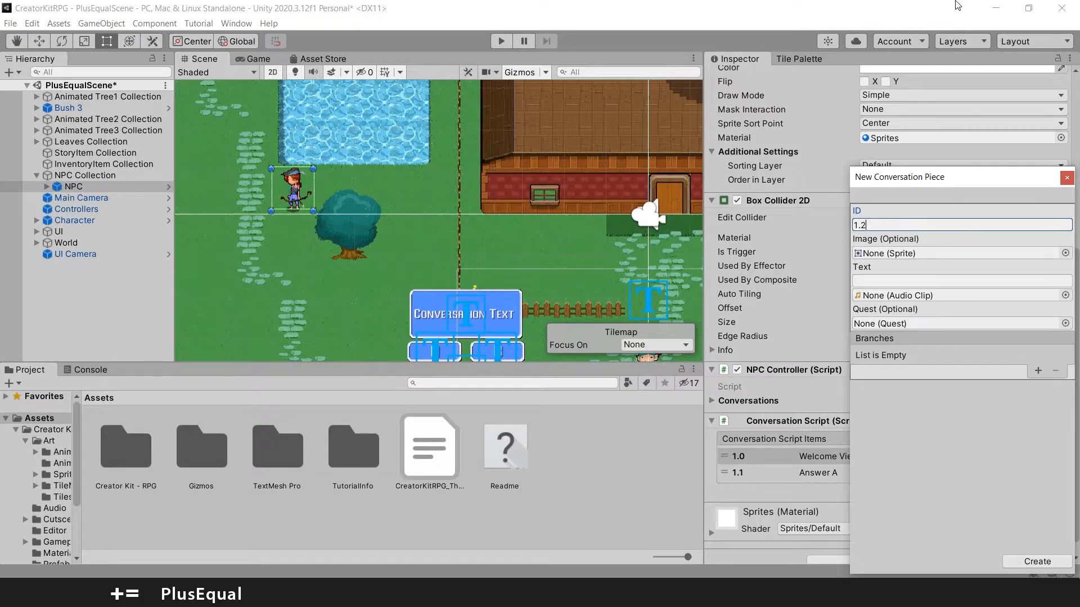
click(876, 279)
text(Answer B)
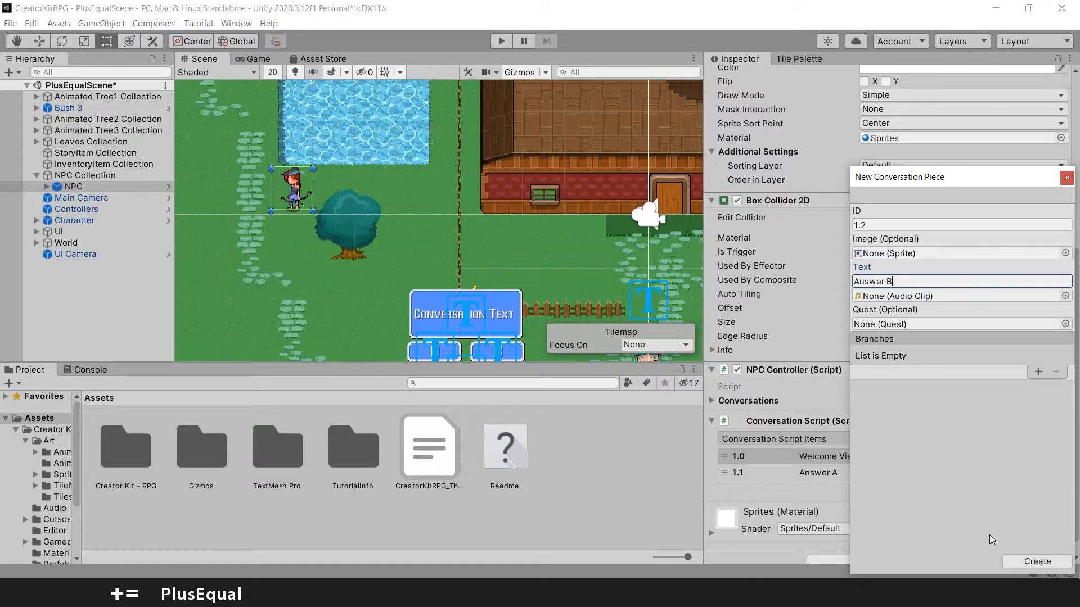
click(1022, 562)
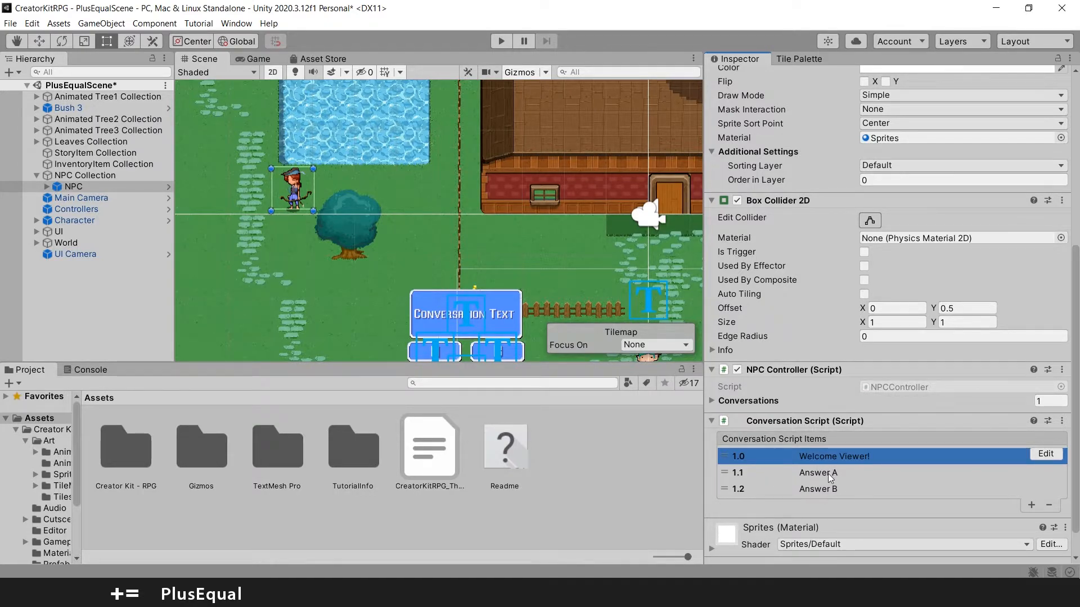
- Add a branch to conversation piece 1.0 that leads to 1.1 with the text "Hello Archer, where can I get a bow like yours?"
scroll(820, 413, down, 2)
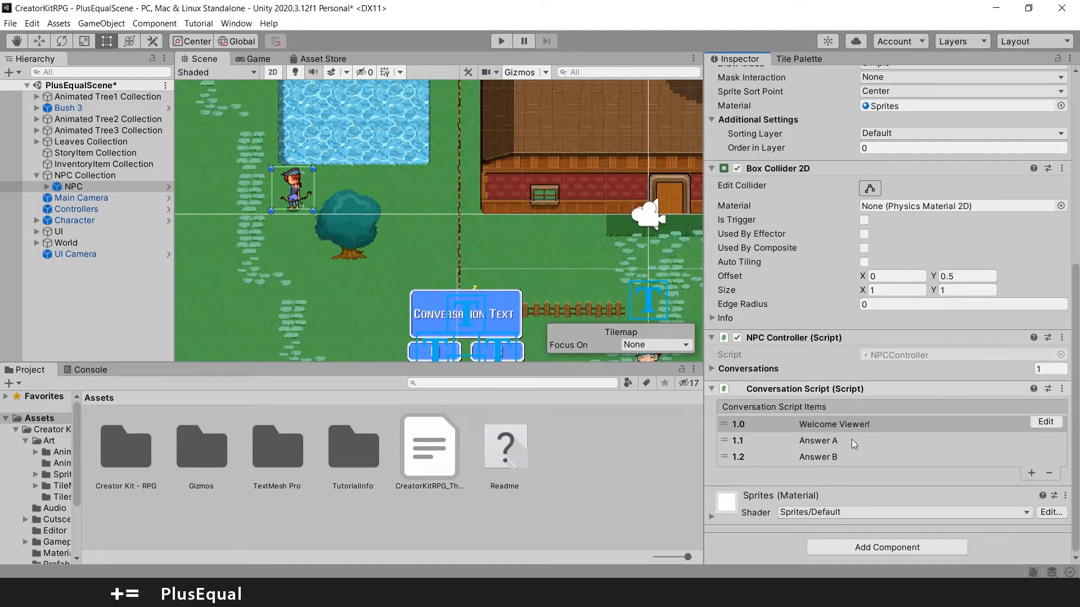
click(818, 426)
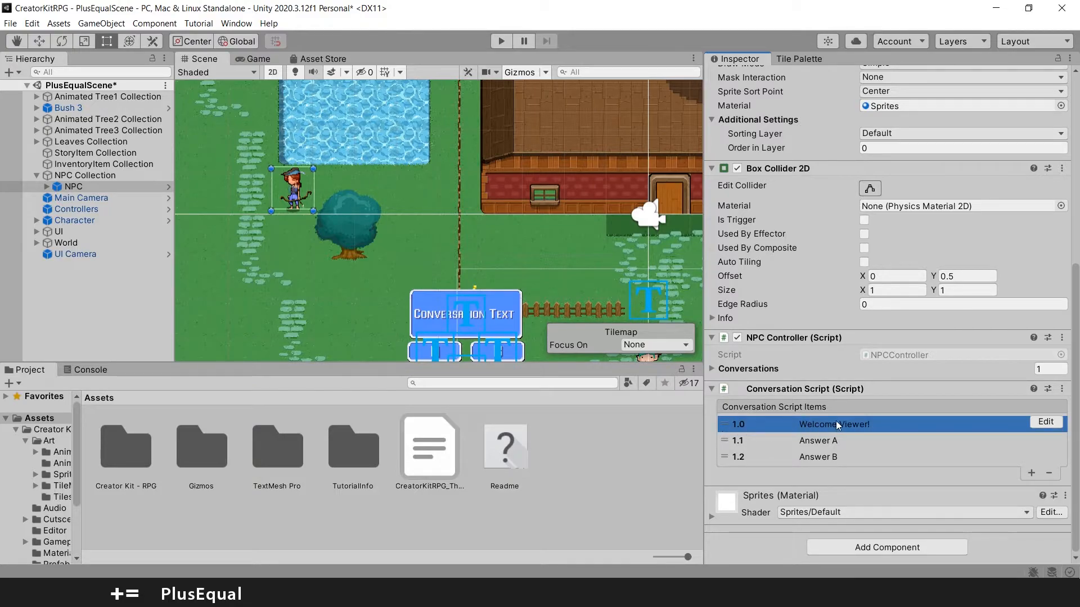
click(1045, 422)
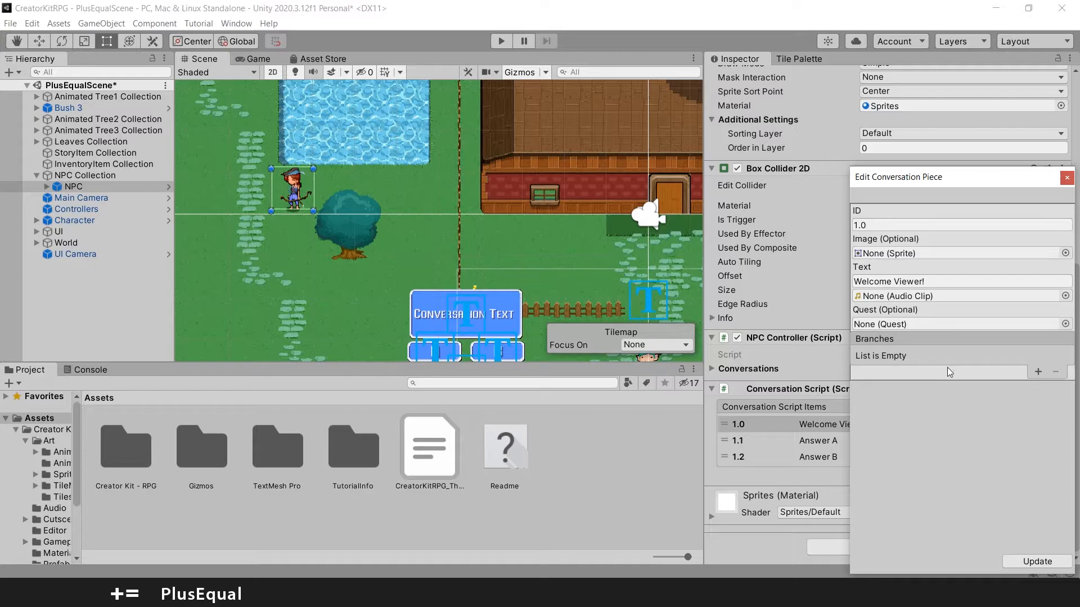
click(1037, 373)
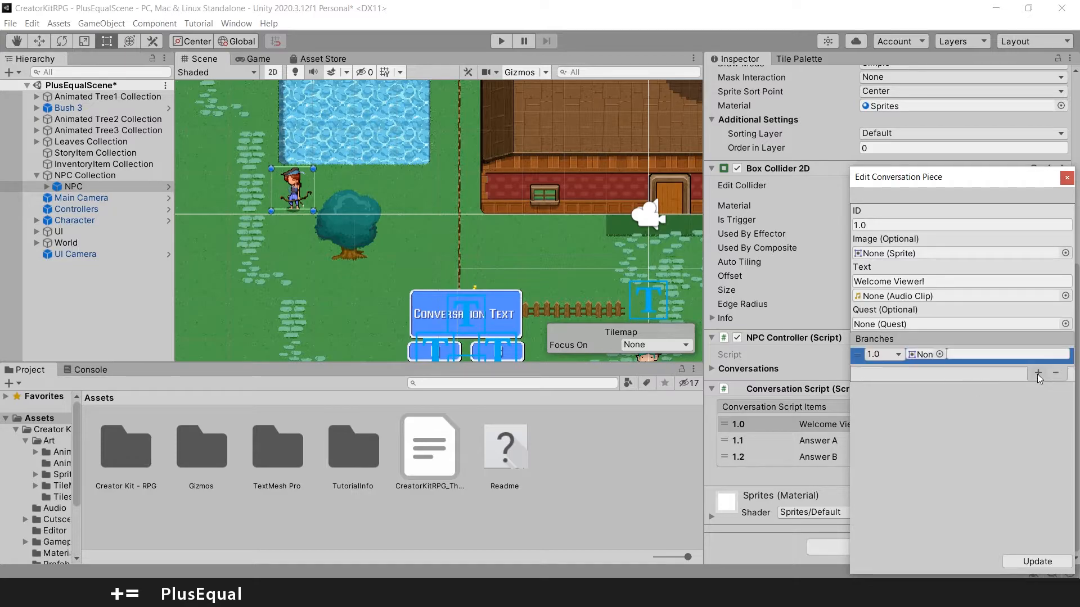
click(883, 354)
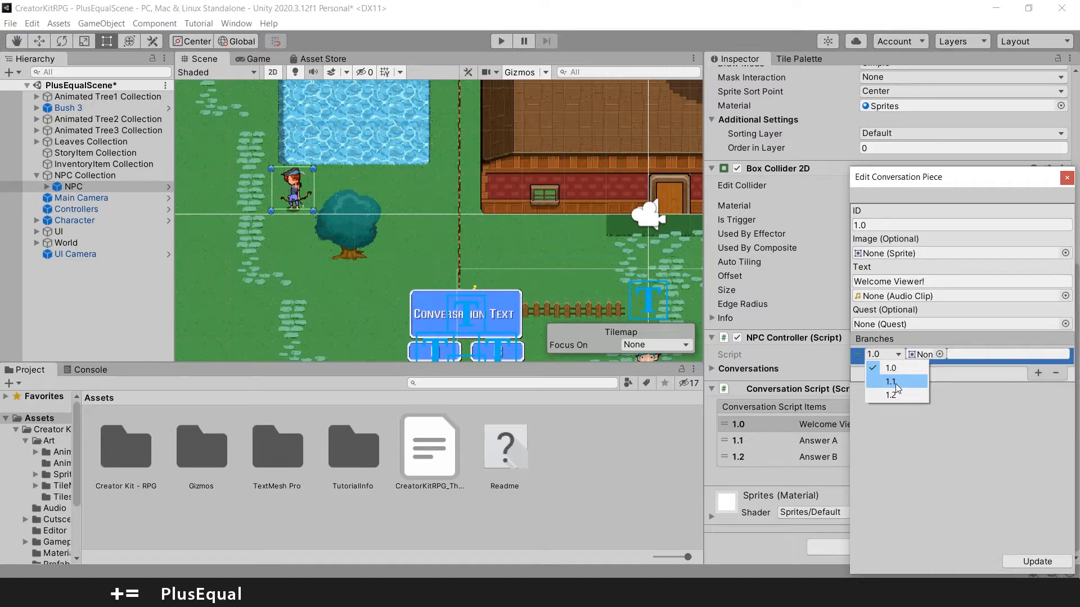
click(894, 382)
click(991, 355)
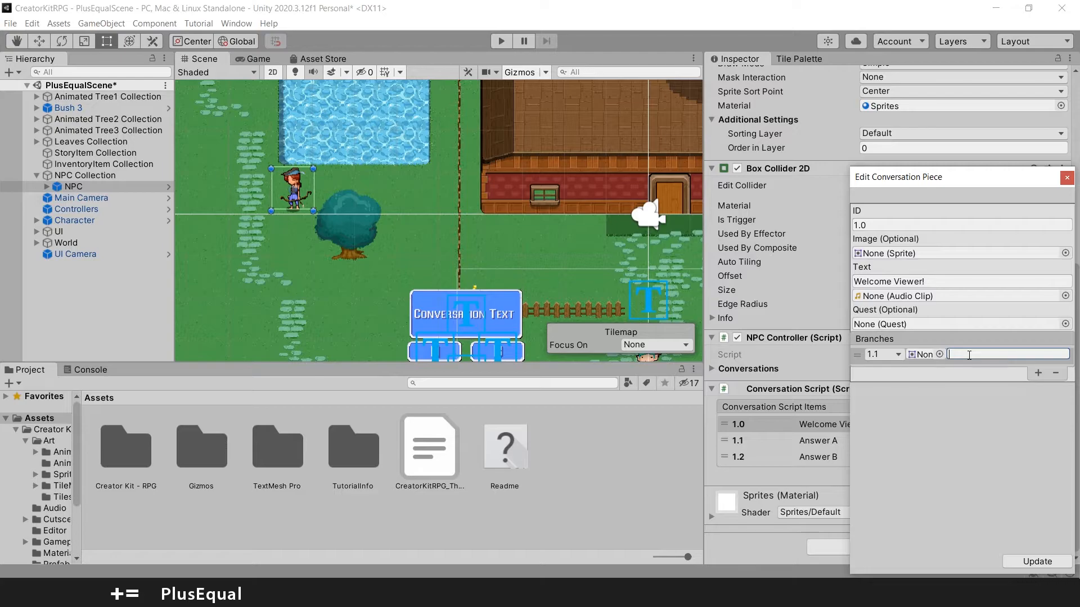
text(Hello Archer, where can I get)
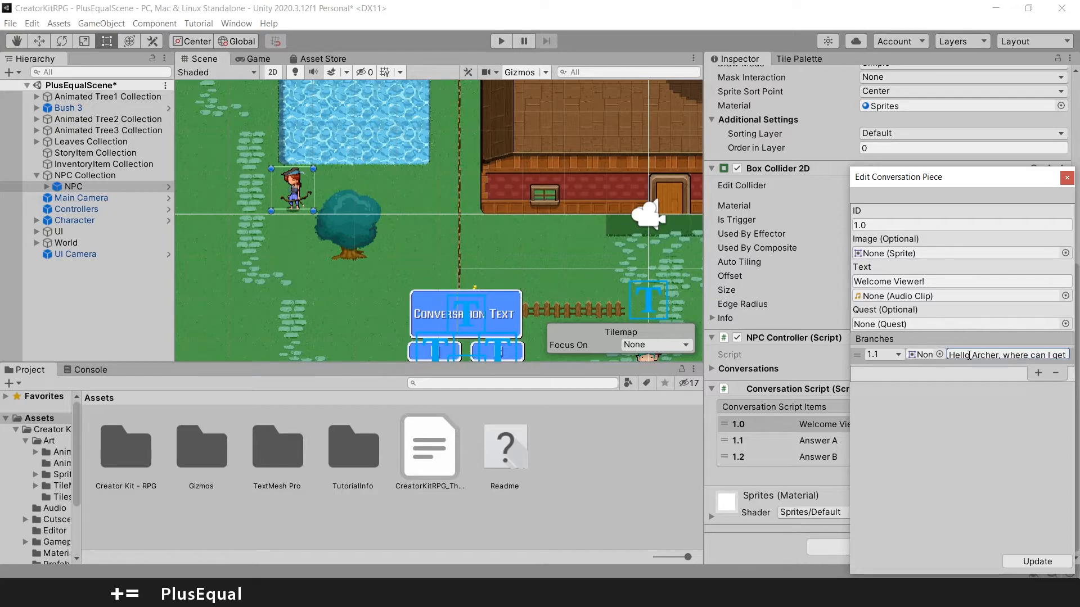
text( a bow l)
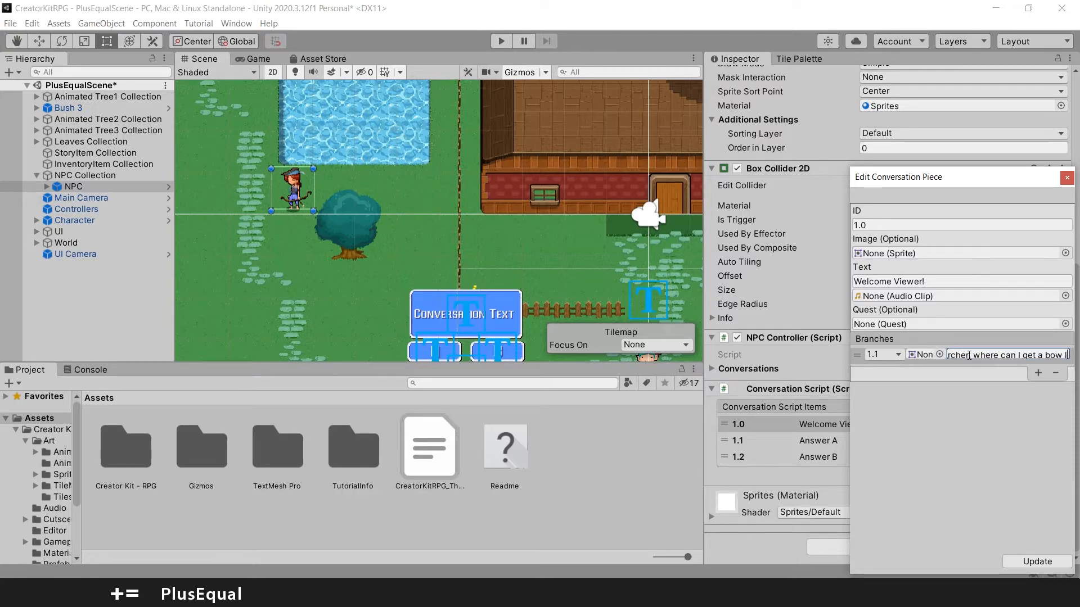
text(ike yours?)
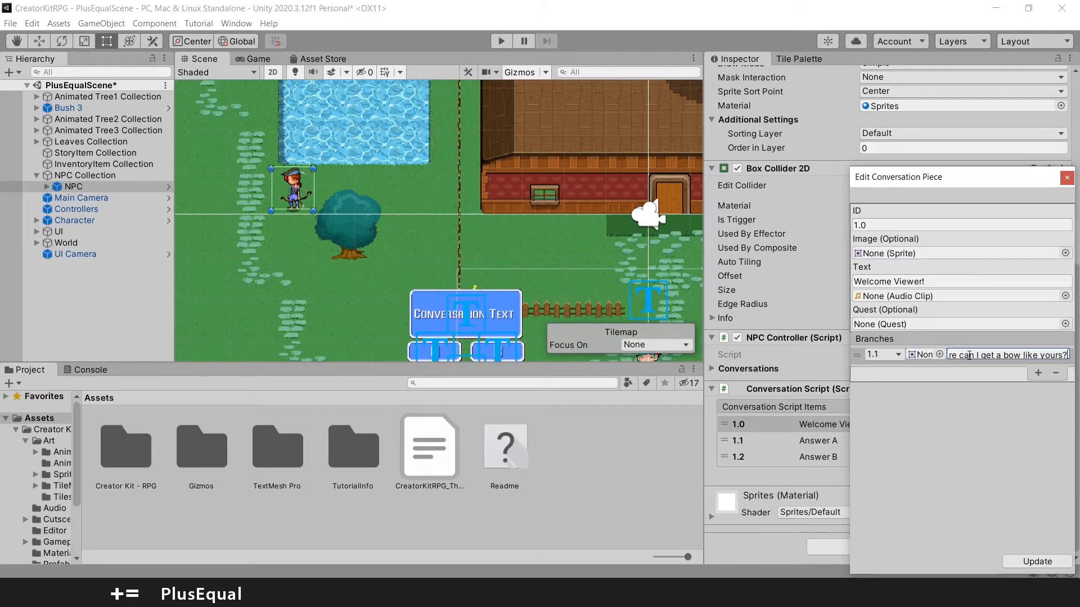
click(1045, 563)
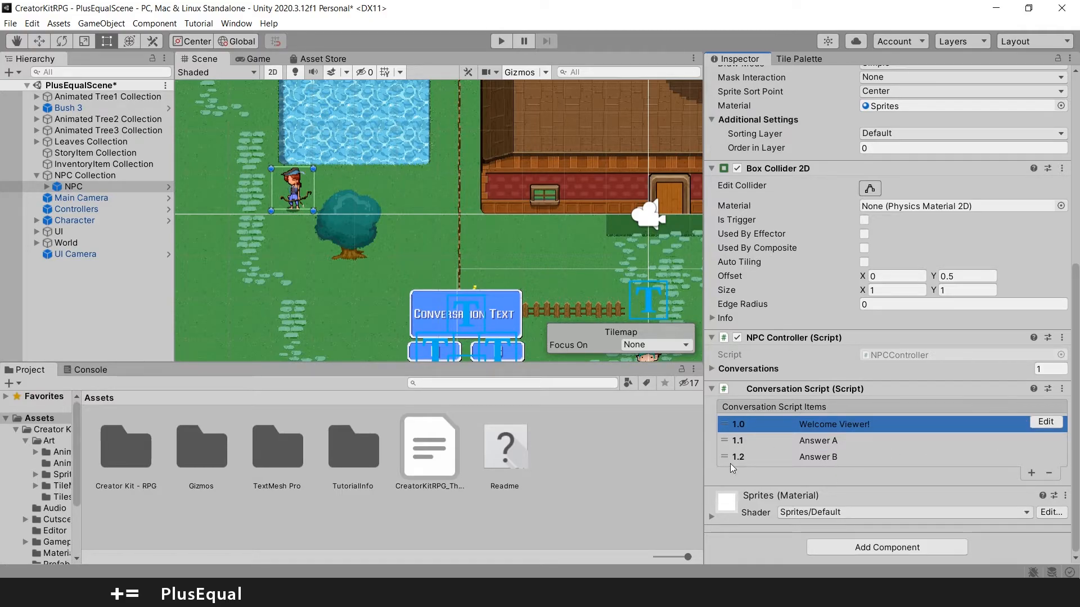
- Add a second branch to conversation piece 1.0 that leads to 1.2 with the text "Hey, do you need help with something?"
click(1043, 421)
click(1037, 373)
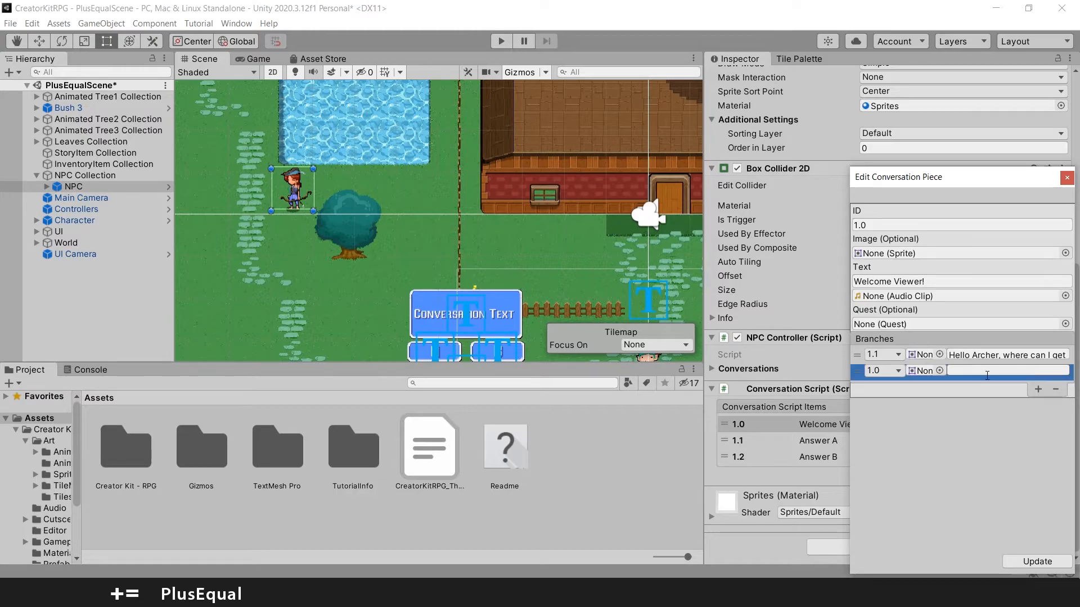
click(885, 371)
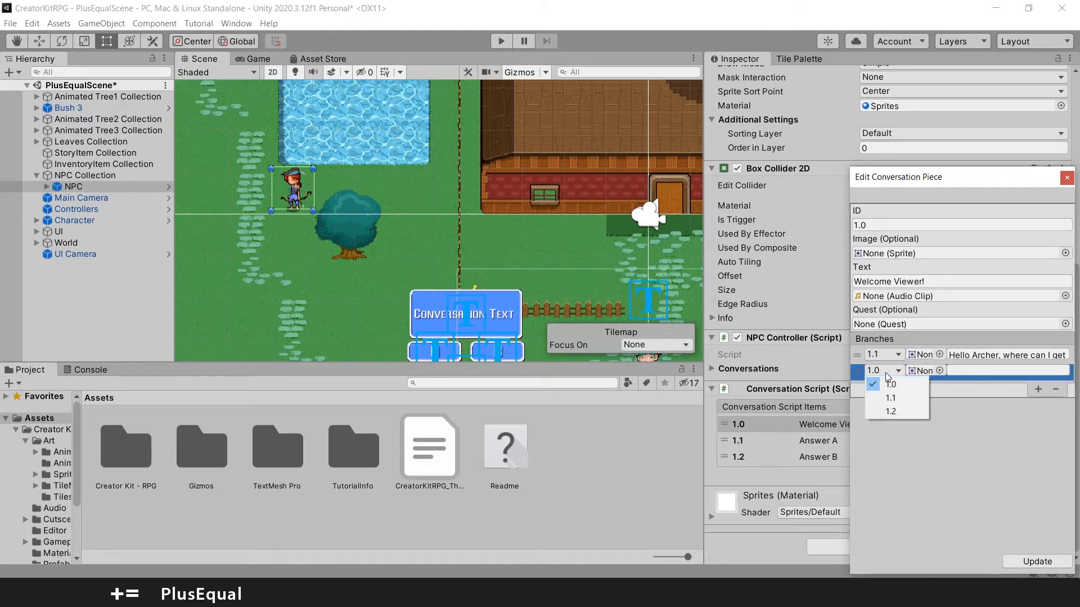
click(890, 411)
click(993, 371)
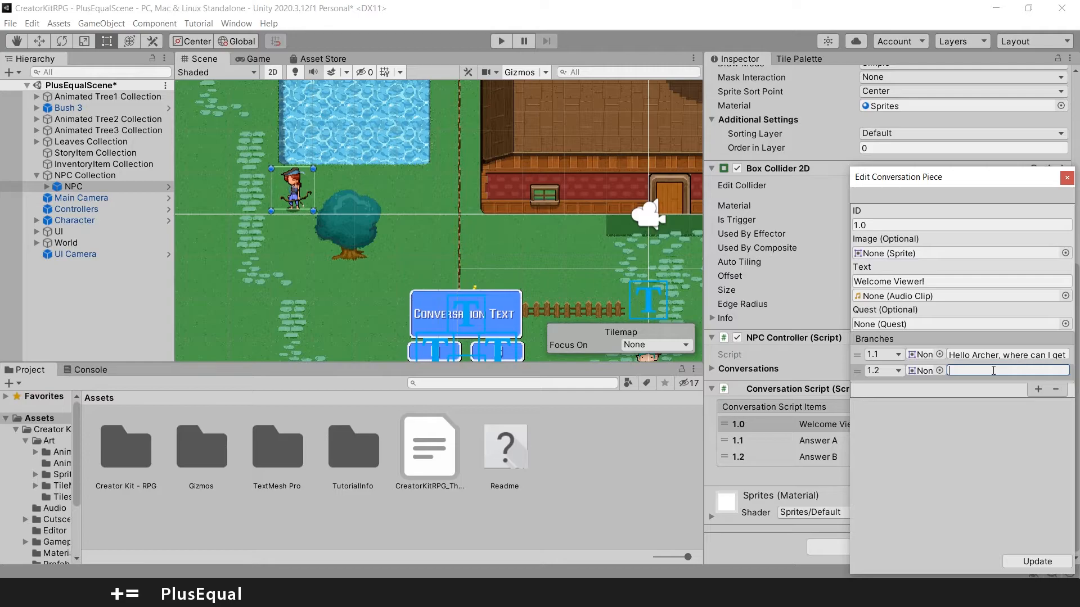
text(Hey)
text(, do you need )
text(help wi)
text(th something?)
click(1036, 562)
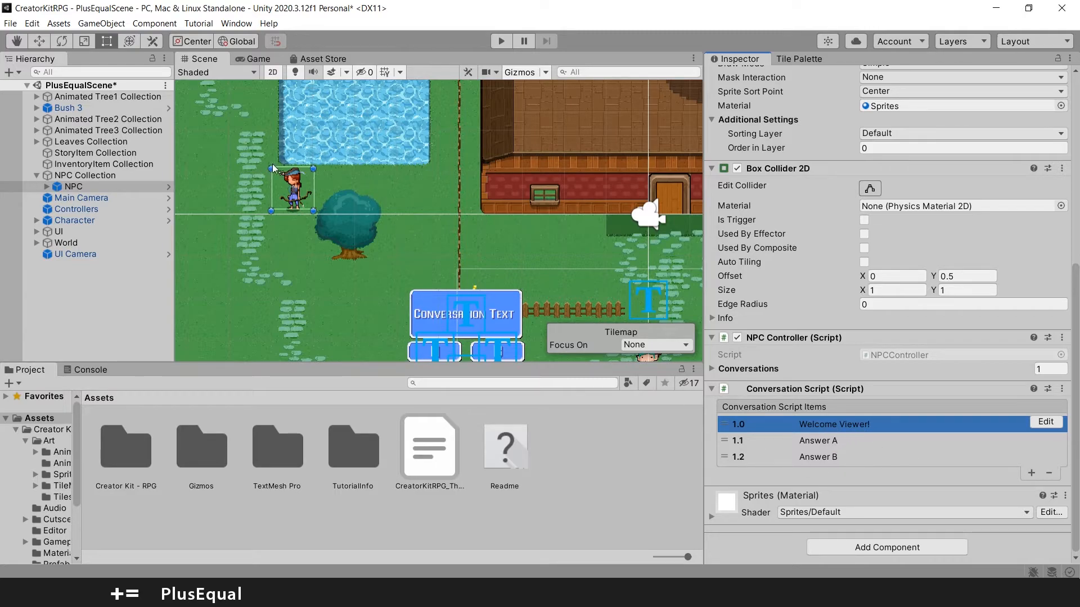
- Change the text of conversation piece 1.1 to "You need to do something for me first."
click(853, 440)
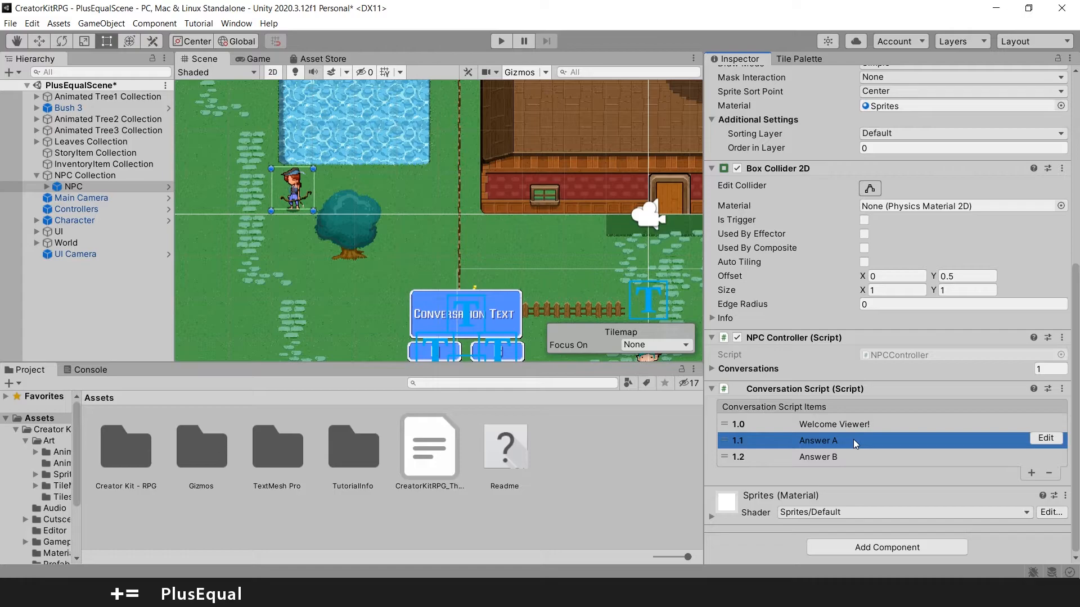
click(1045, 439)
click(919, 283)
text(You need to so do something for me first.)
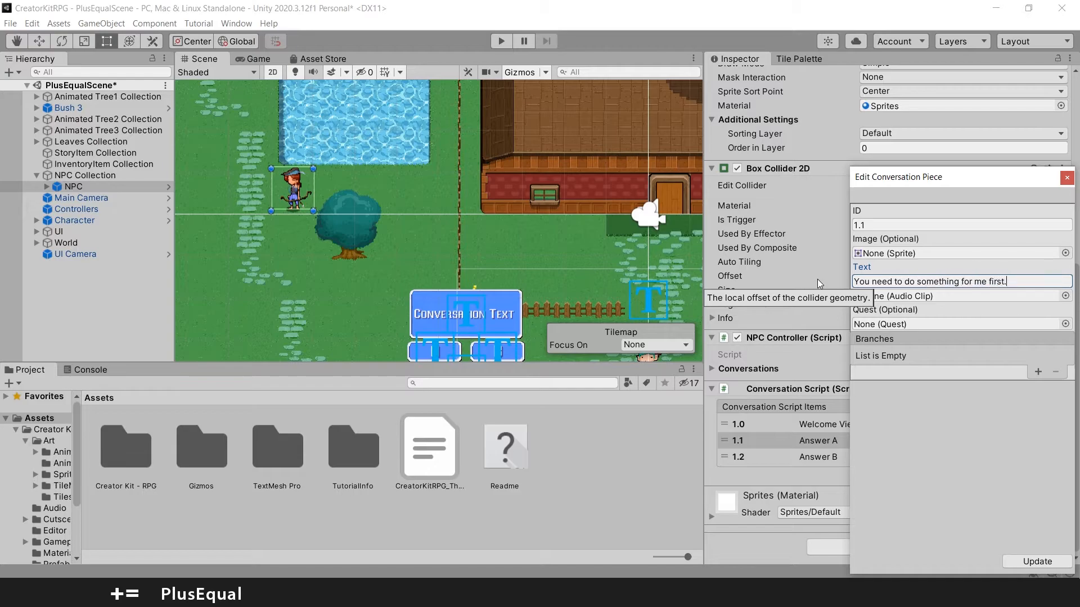
click(1040, 561)
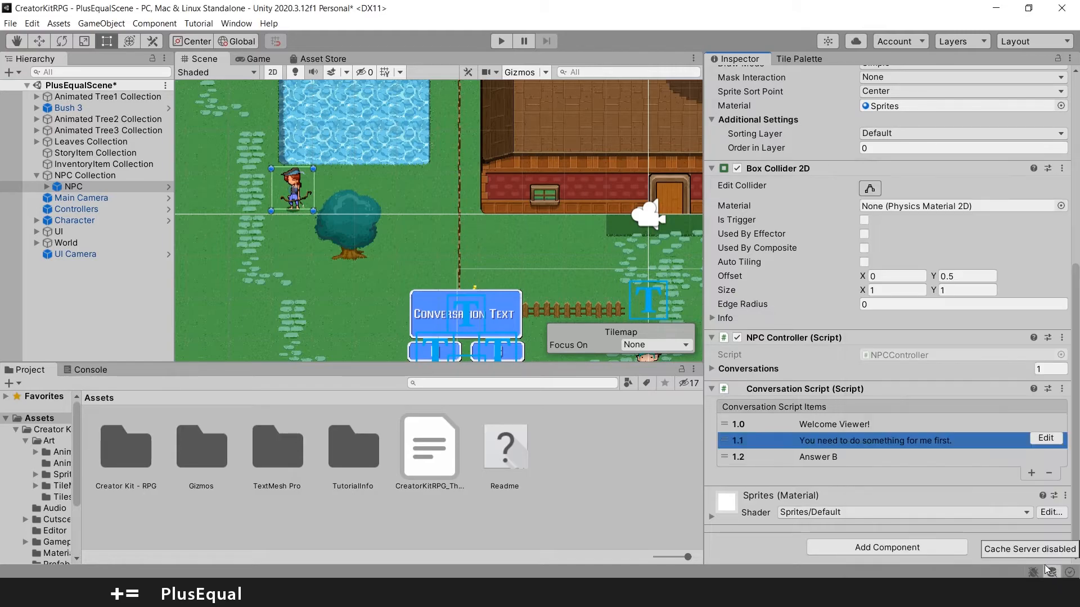
- Change the text of conversation piece 1.2 to "Yes, help me hunting some animals!"
click(852, 457)
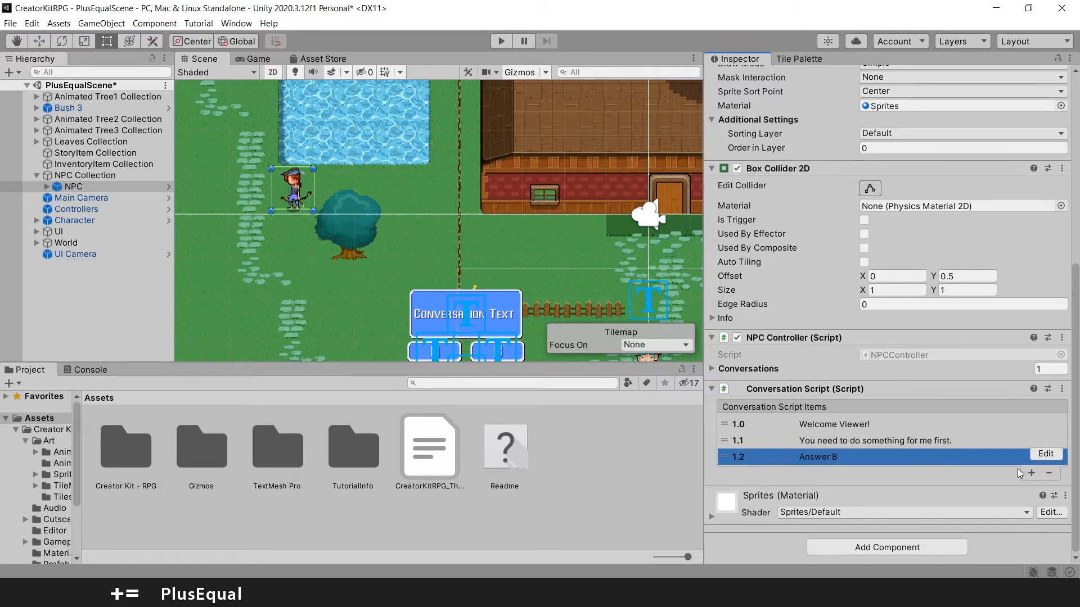
click(1046, 454)
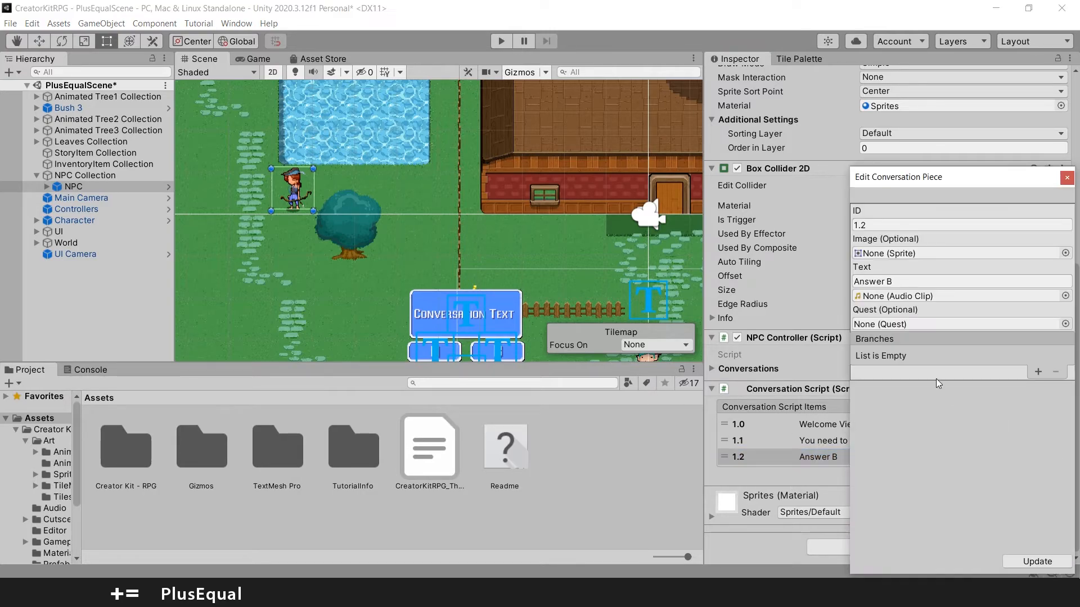
click(861, 281)
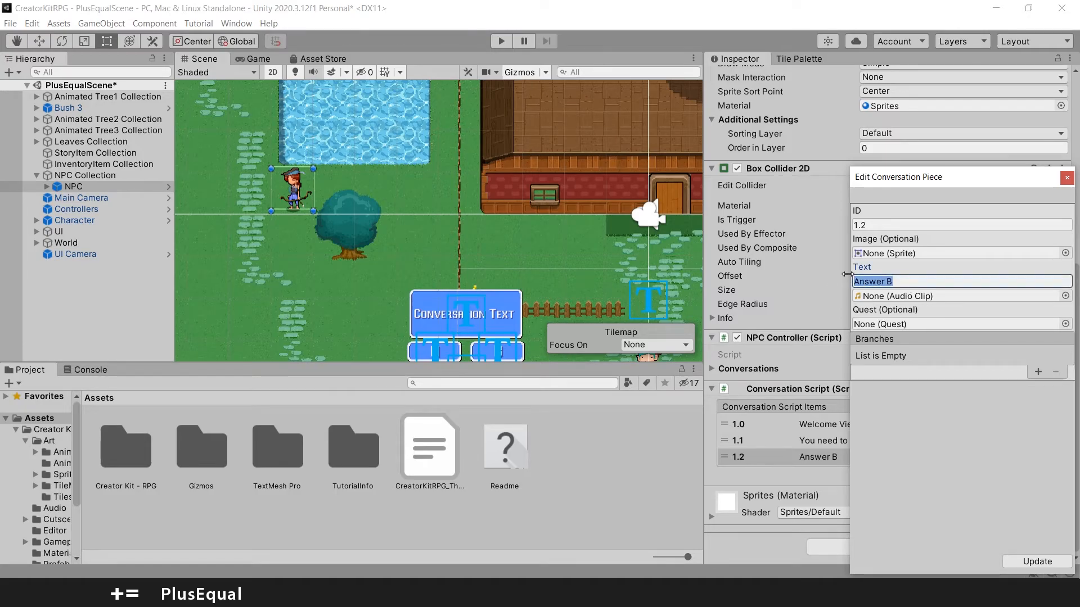
text(Yes, help me hunting some a)
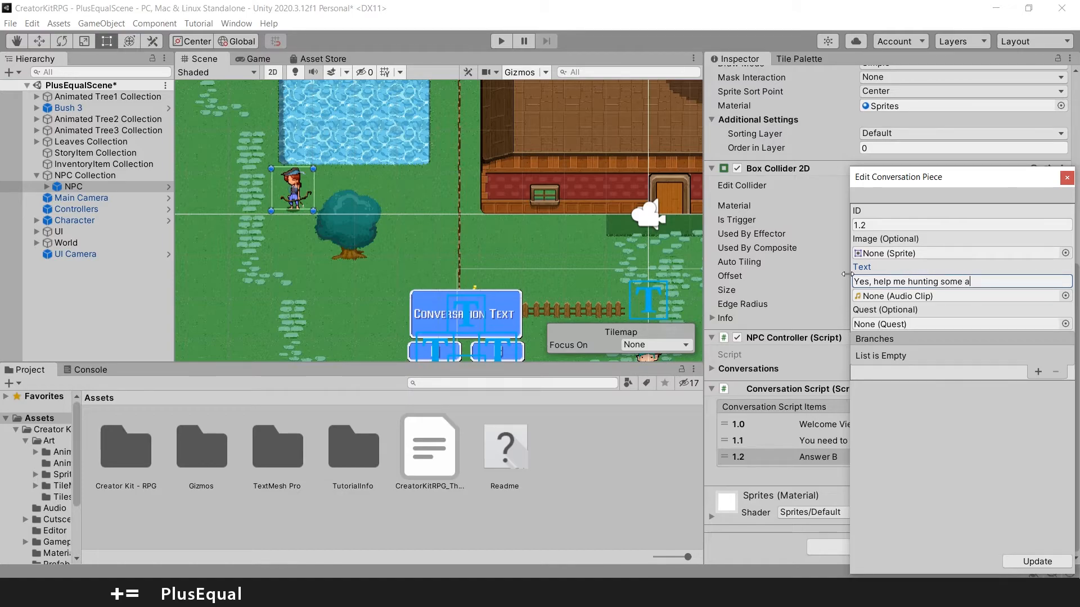
text(nimals!)
click(1044, 564)
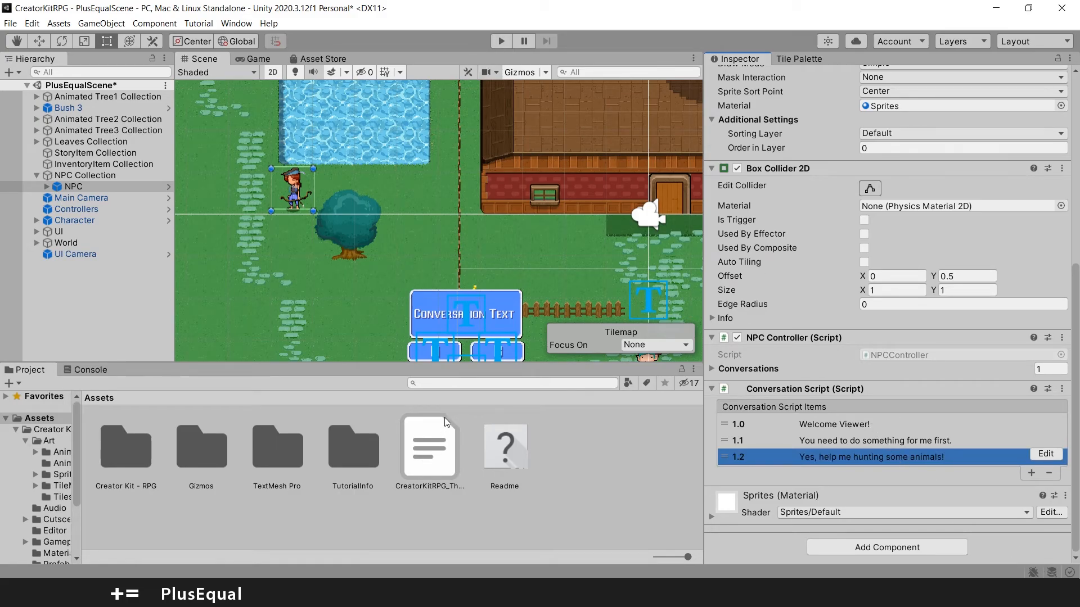
- Run the scene in Play mode and walk the character up to the archer beside the pond to start the conversation
click(500, 41)
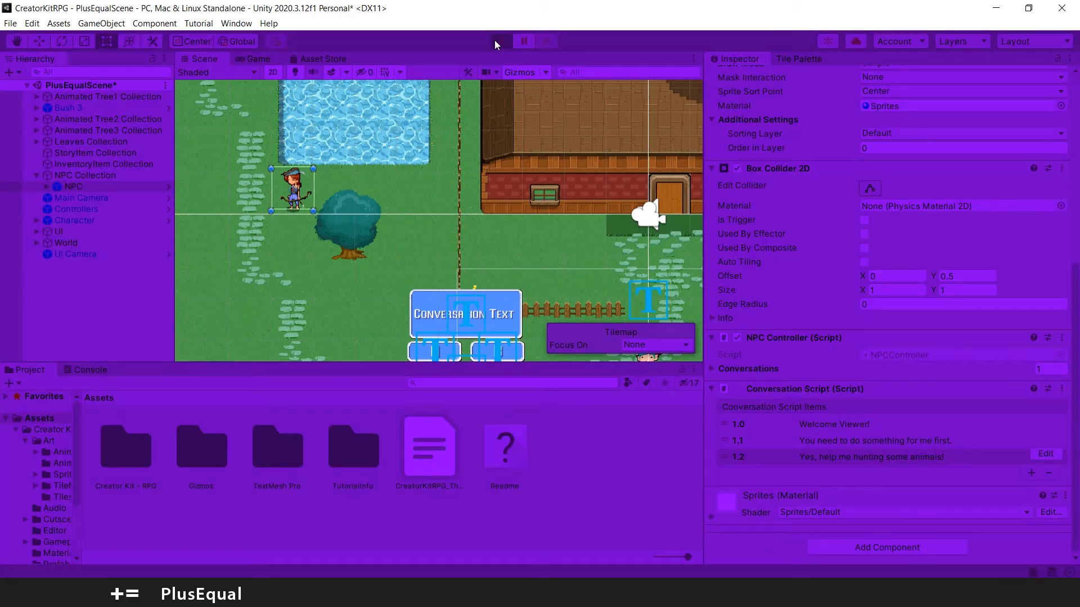
key(Up)
key(Left)
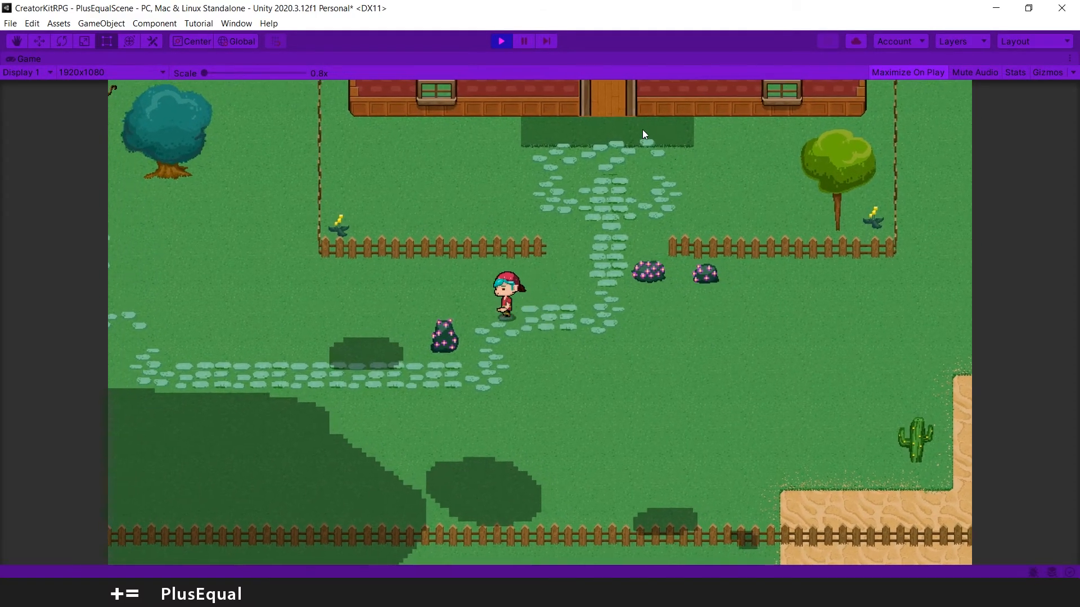
key(Left)
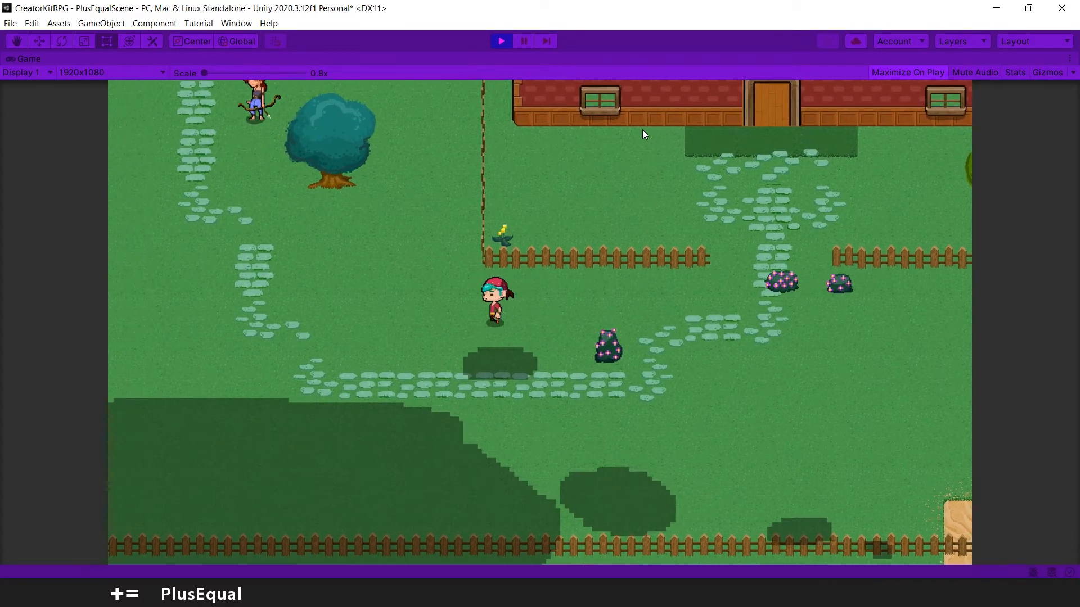
key(Left)
key(Up)
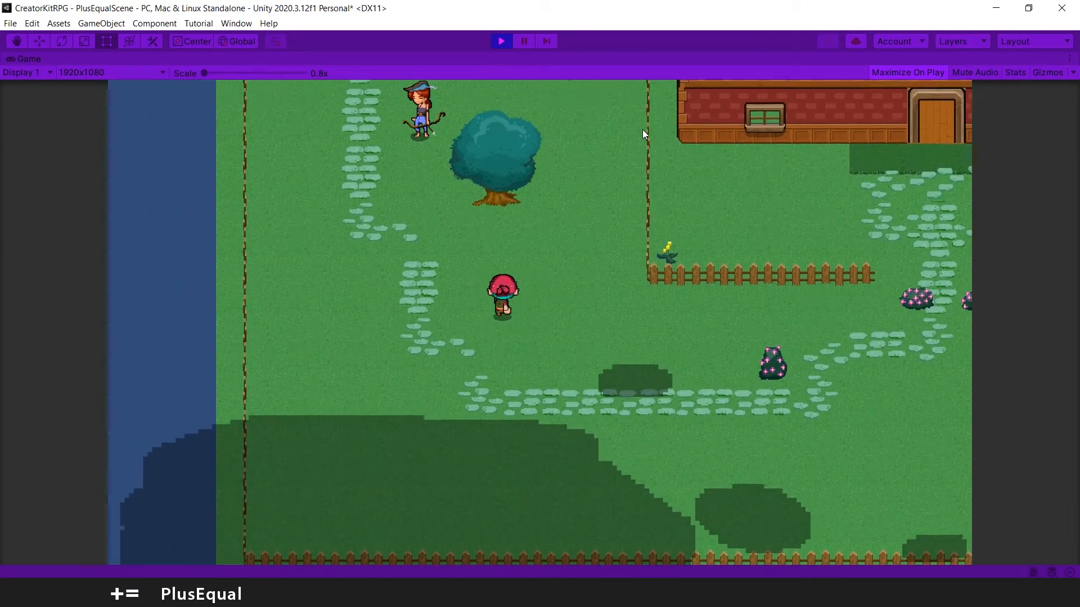
key(Up)
key(Left)
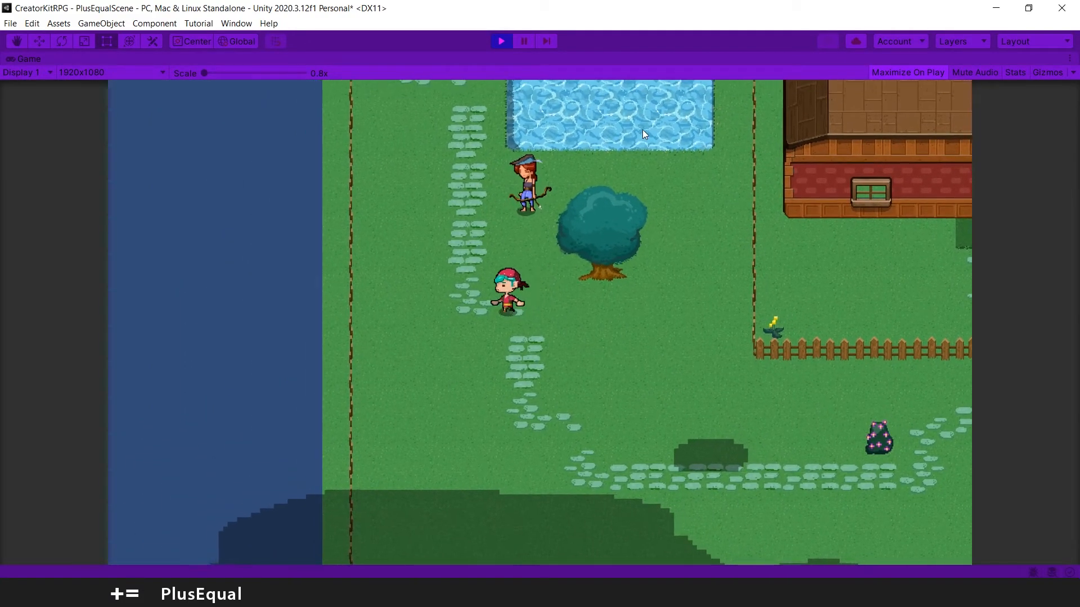
key(Left)
key(Up)
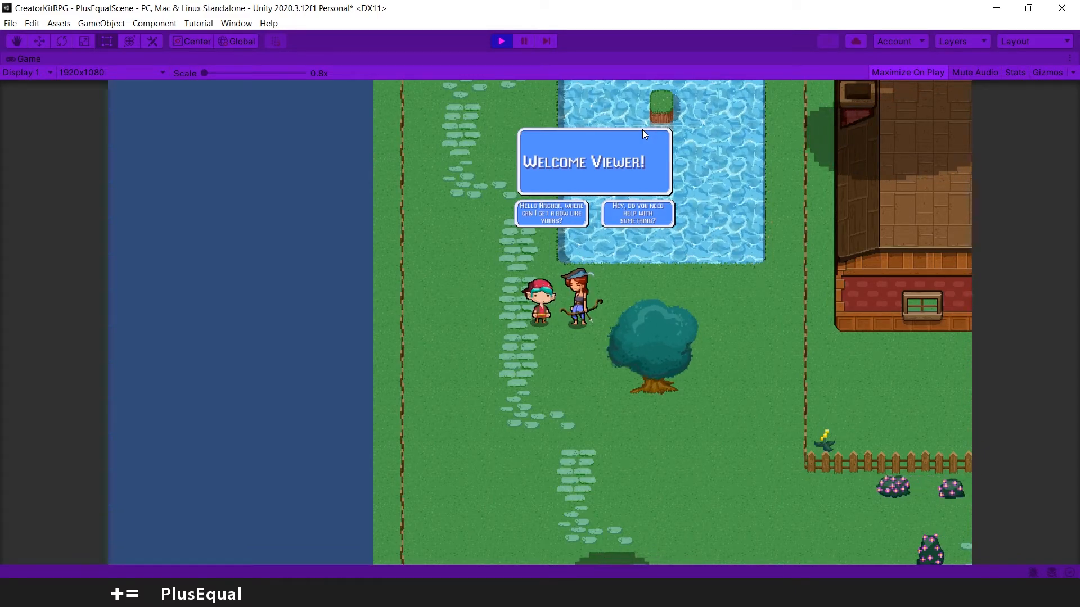
- Test both reply options by highlighting them, and choose "Hello Archer, where can I get a bow like yours?" to get the archer's answer
key(Left)
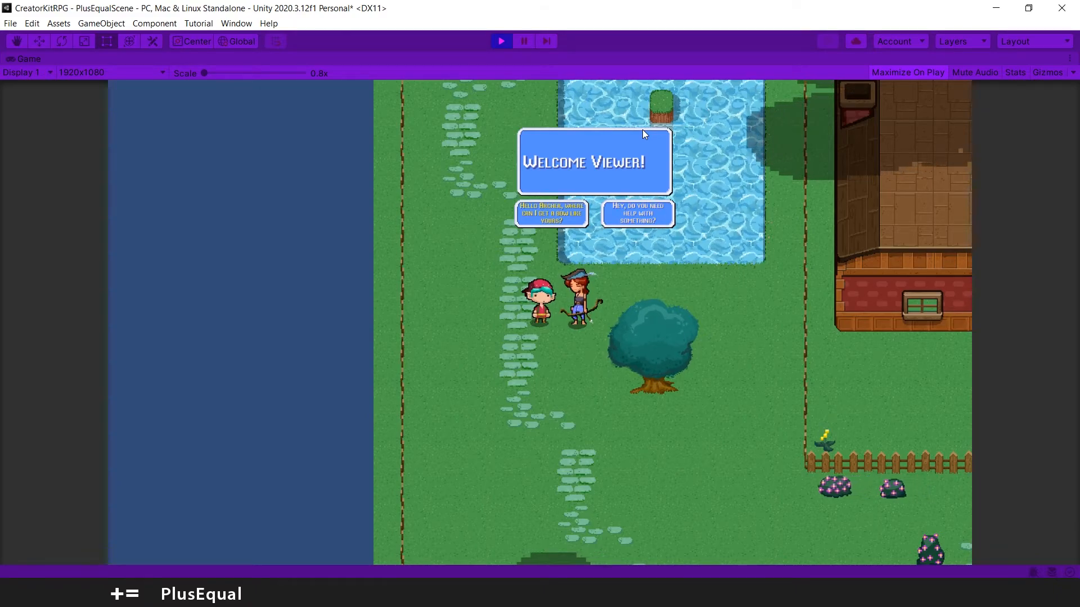
key(Right)
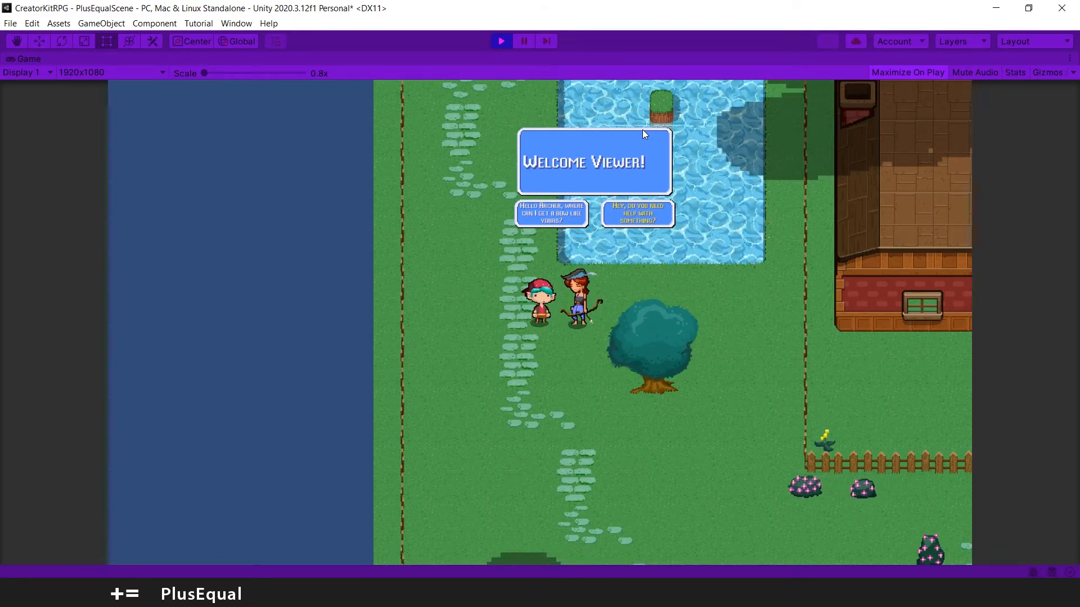
key(Left)
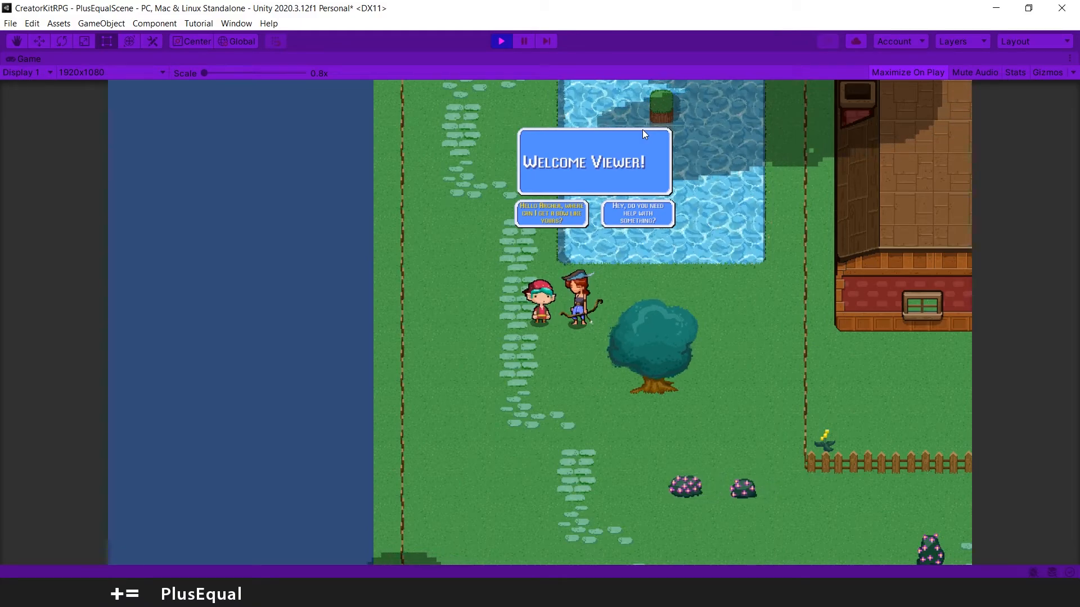
key(space)
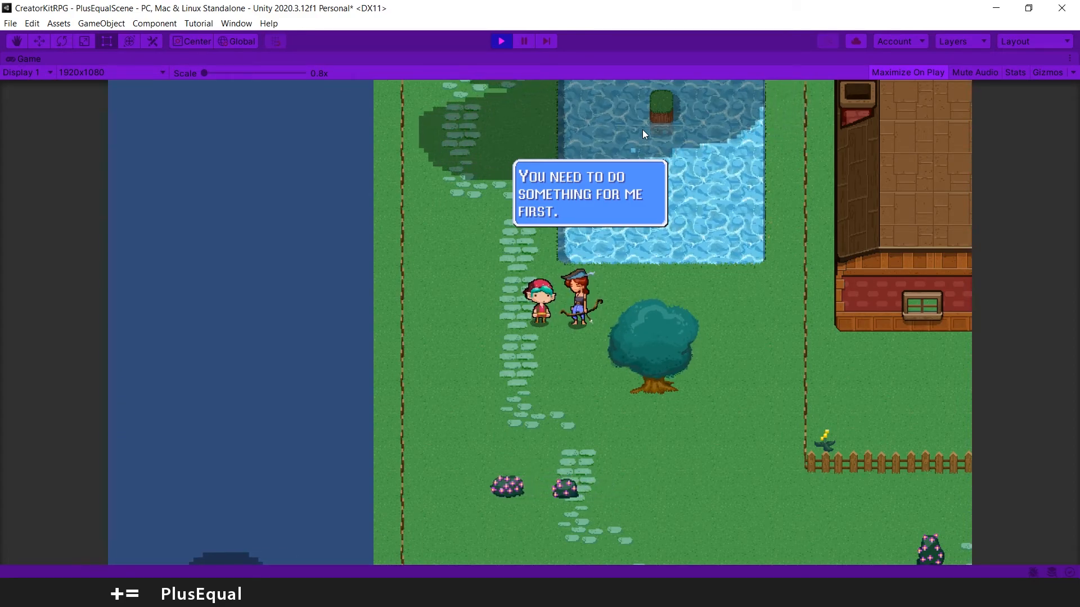
key(Left)
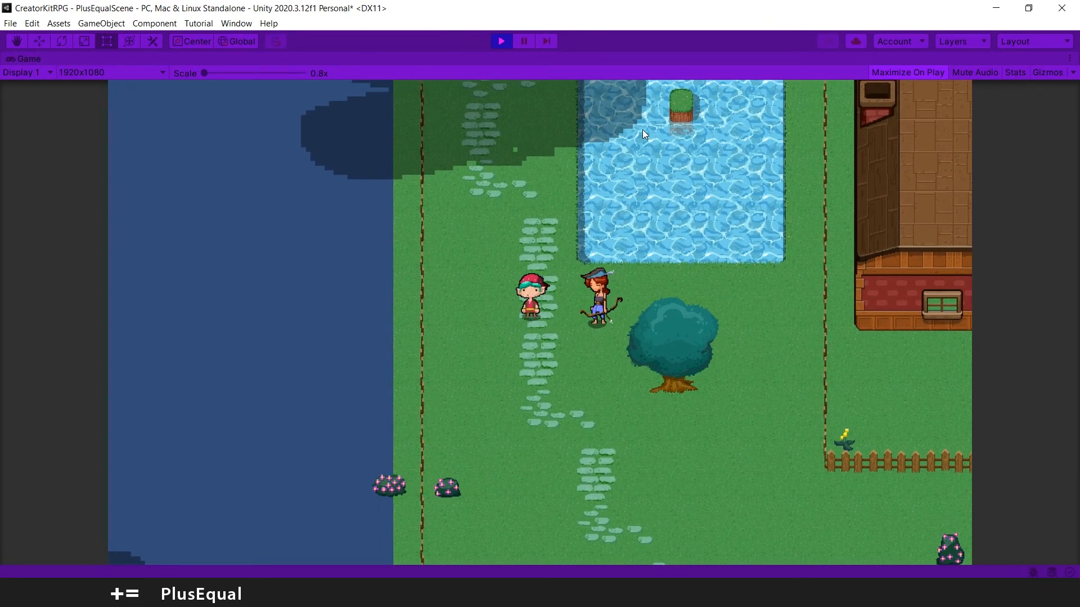
key(Down)
key(Down)
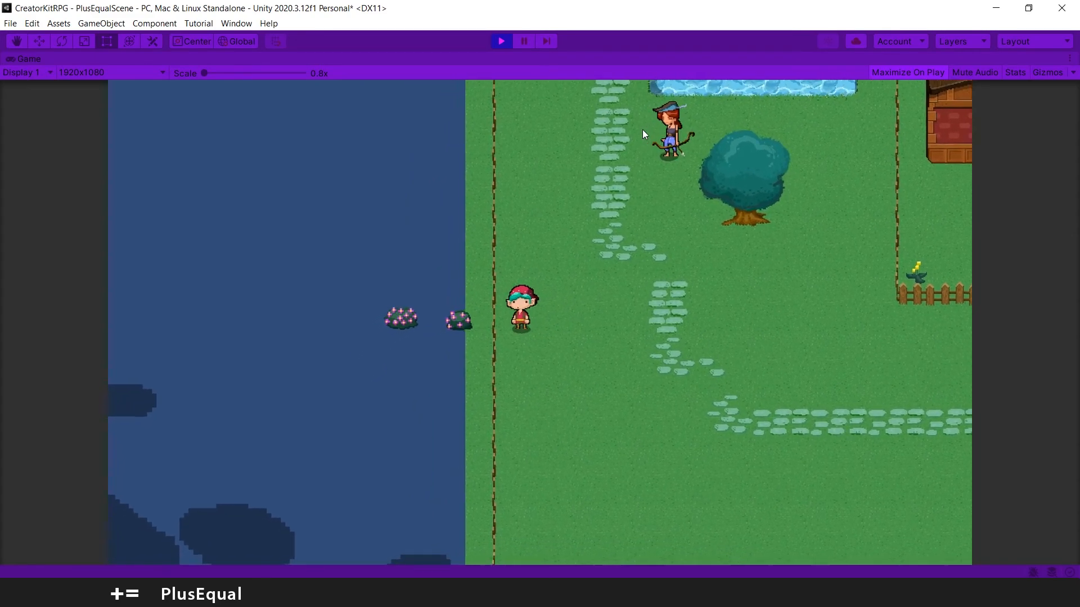
key(Right)
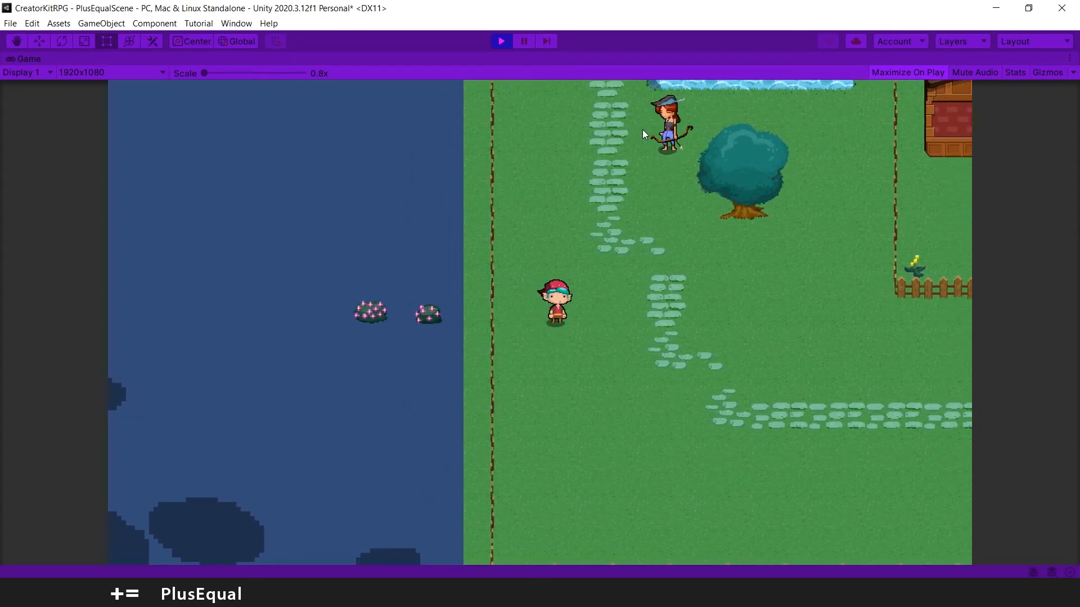
key(Right)
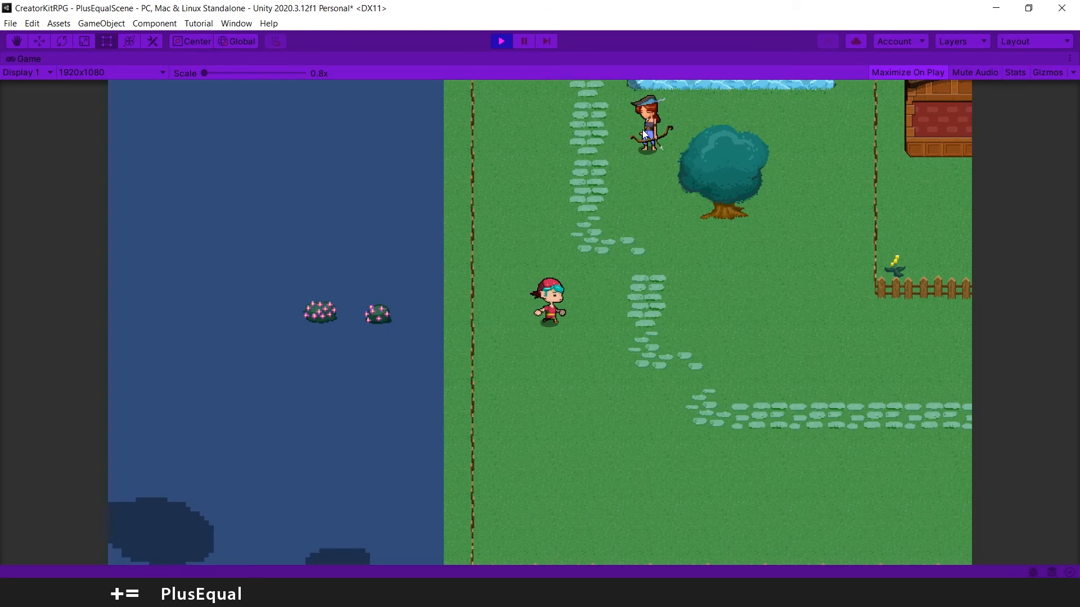
key(Down)
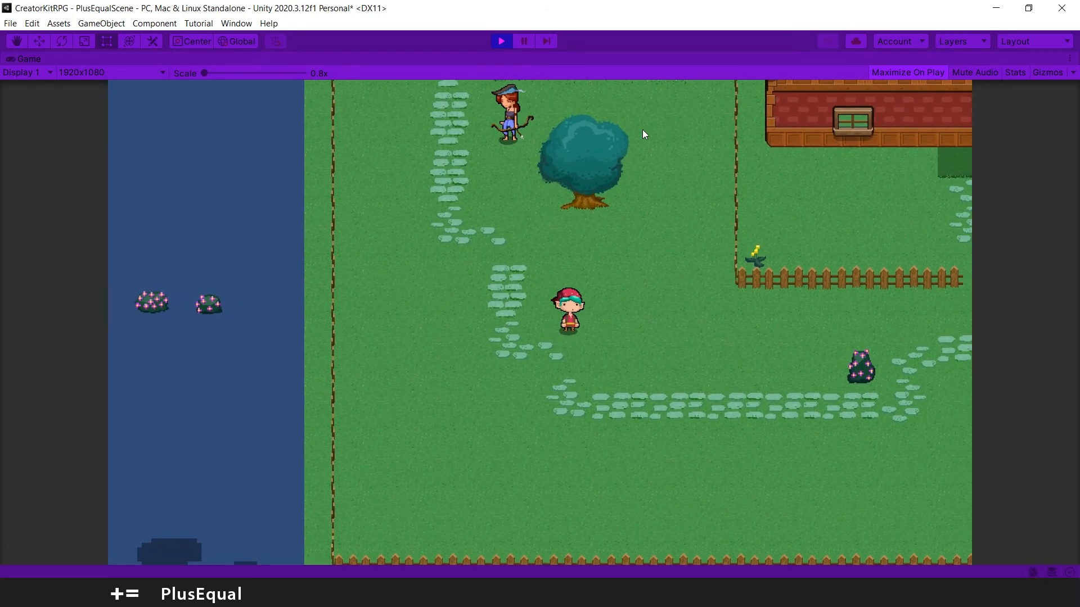
key(Left)
key(Up)
key(Down)
key(Up)
key(Down)
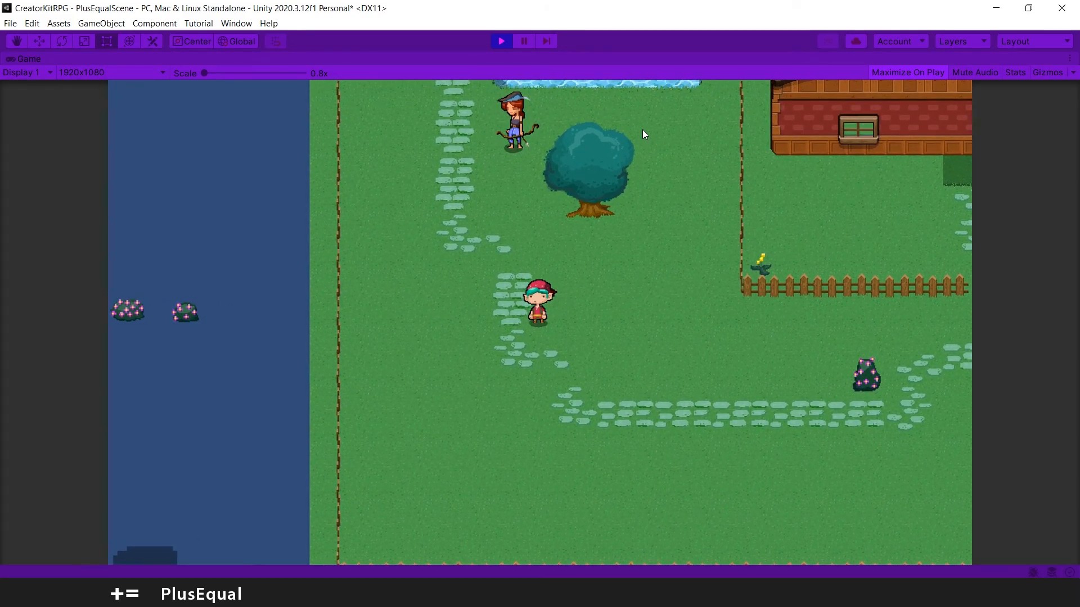